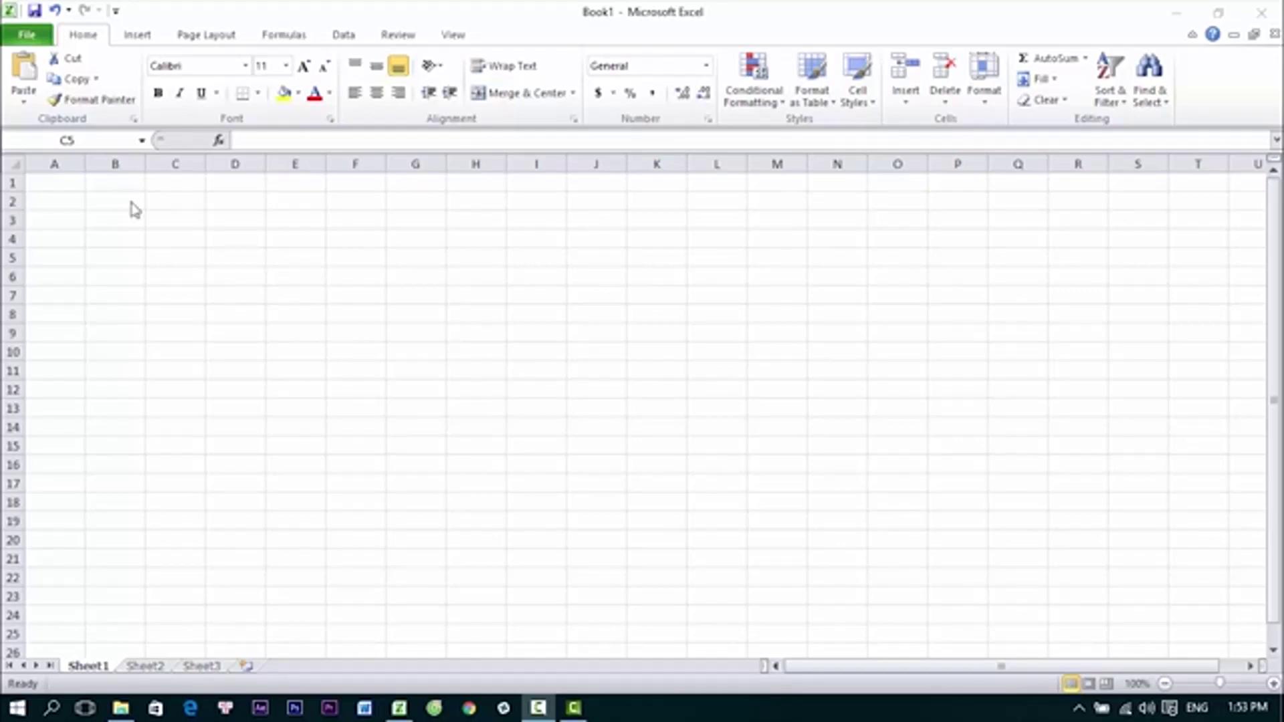
Visit Sheet2, return to Sheet1, and select B4, then columns A–C, then C3.
click(144, 665)
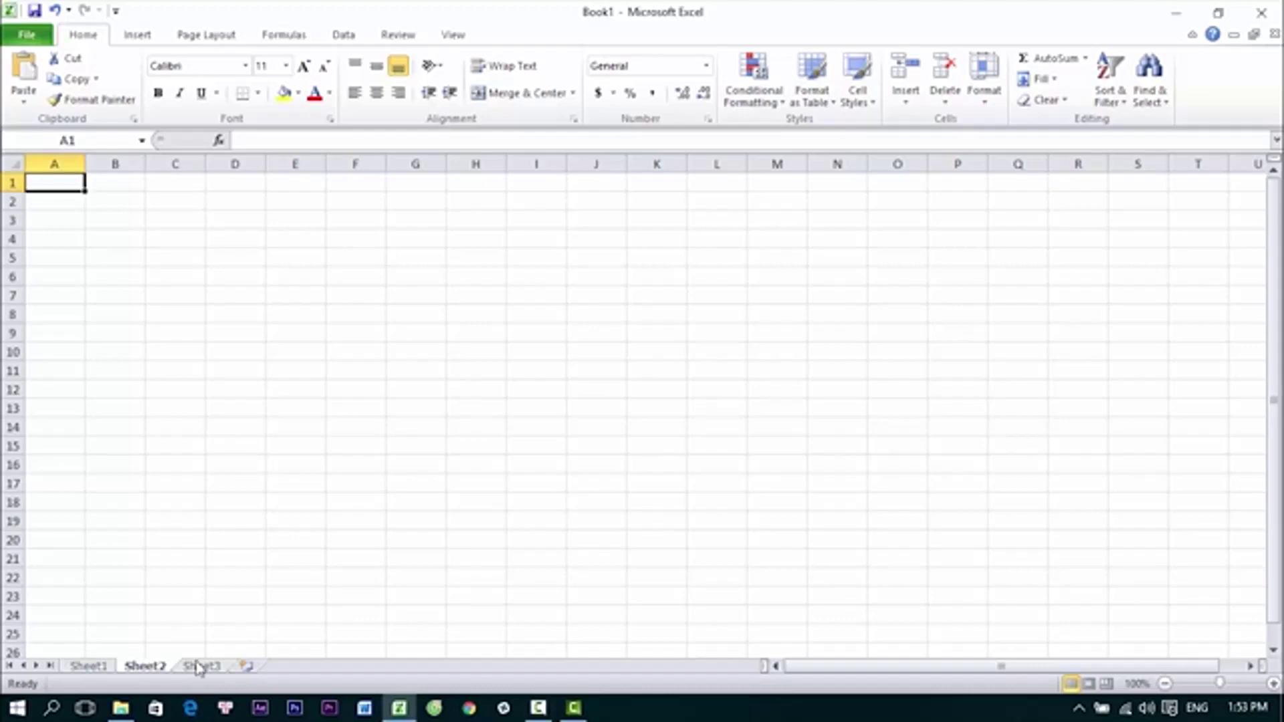
key(ctrl+Page_Up)
click(133, 242)
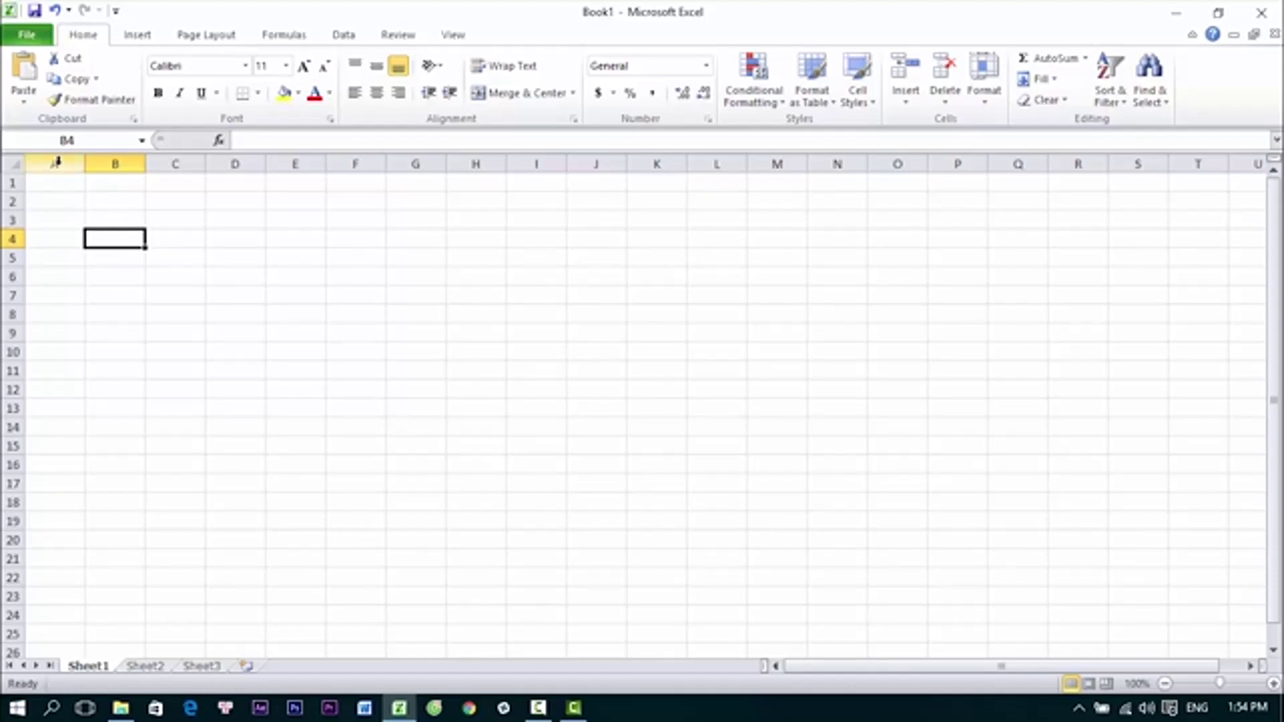
drag(57, 161, 166, 158)
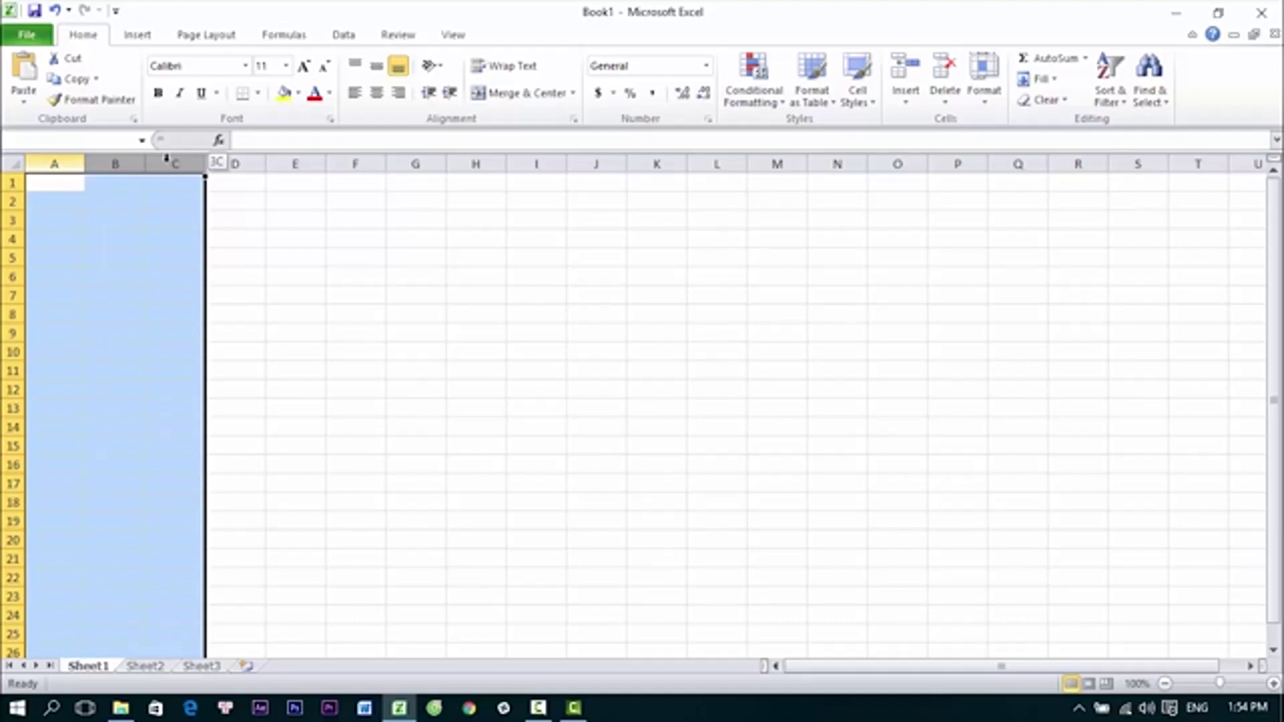
click(174, 219)
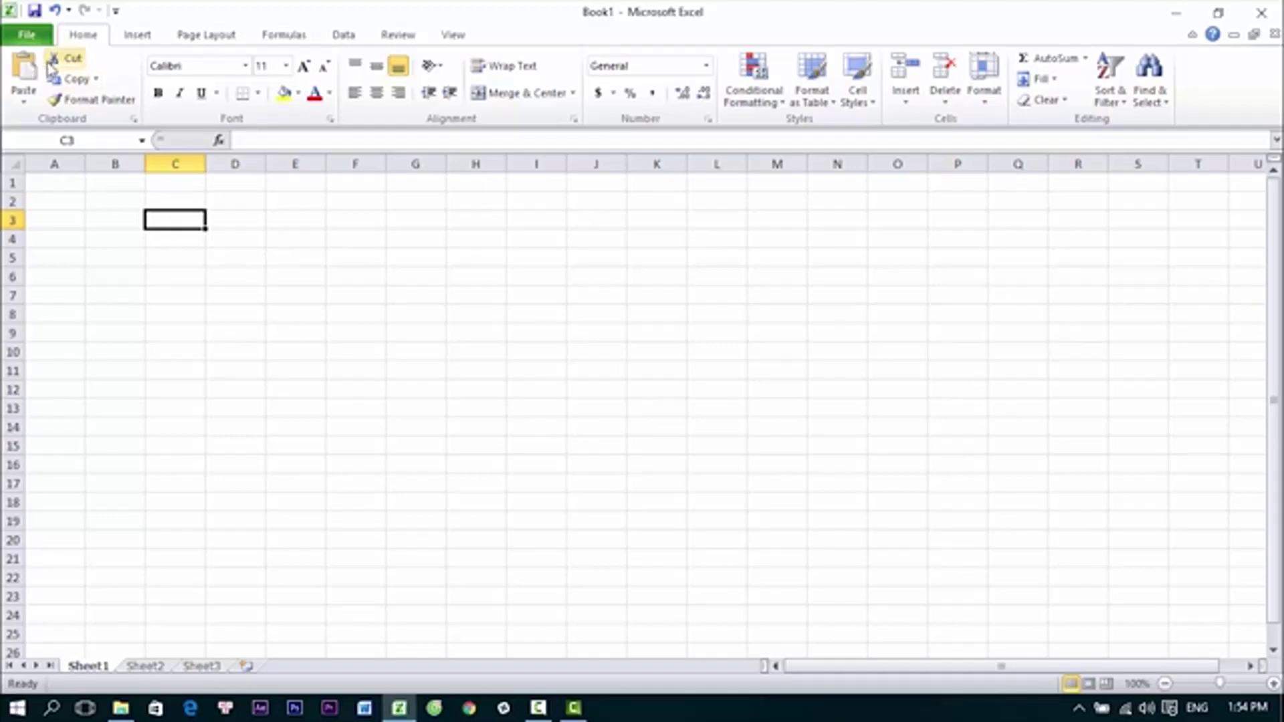
Open Book1's Info page, cancel the Save As window twice, and leave Book1 unsaved.
click(26, 34)
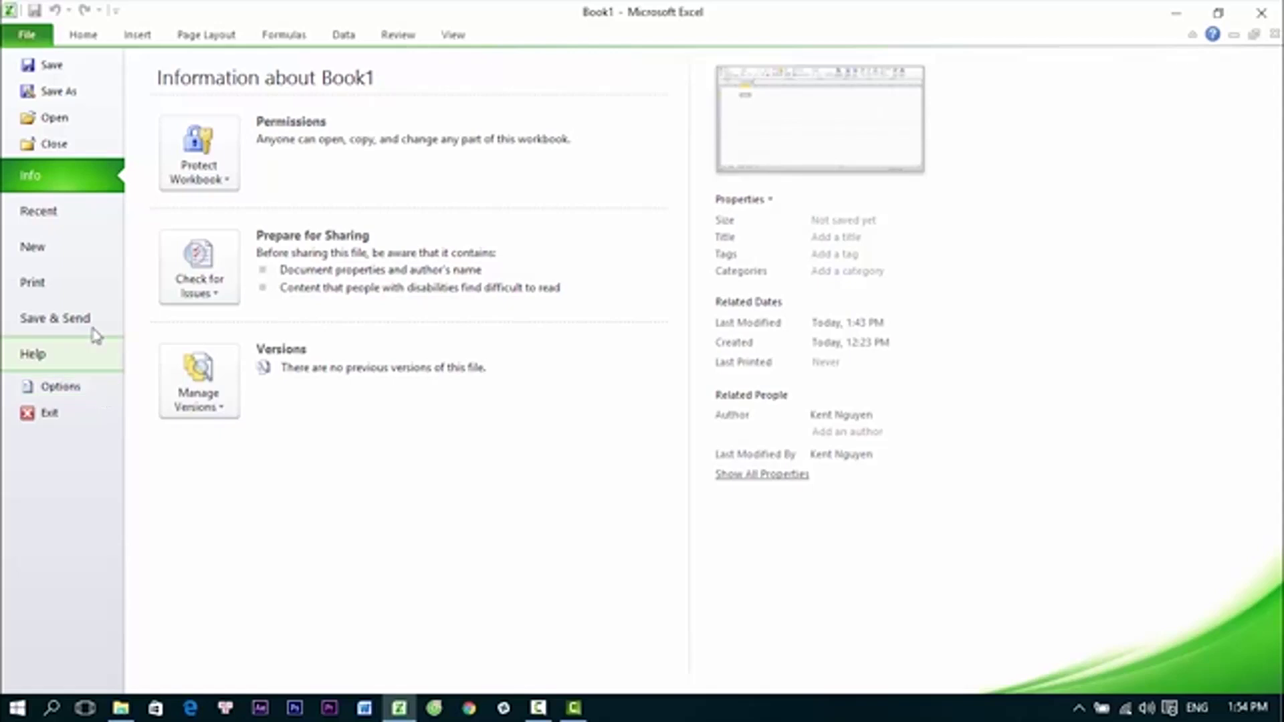
click(69, 67)
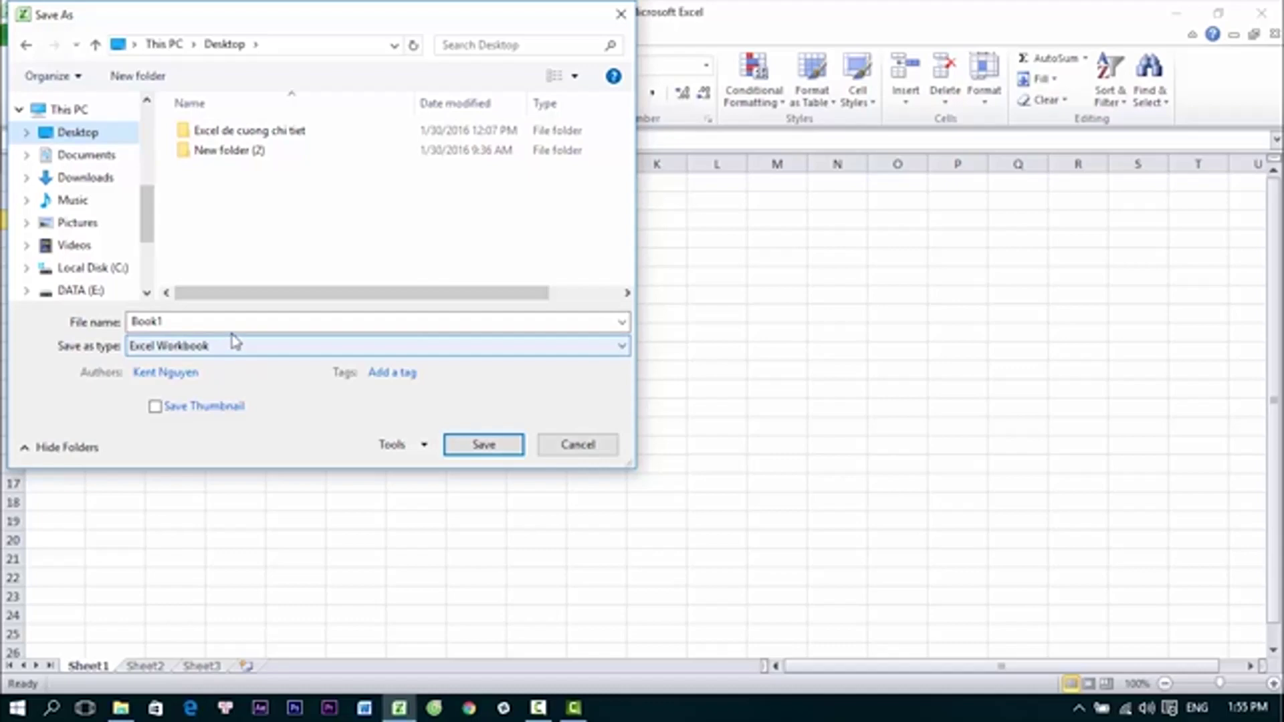
click(565, 444)
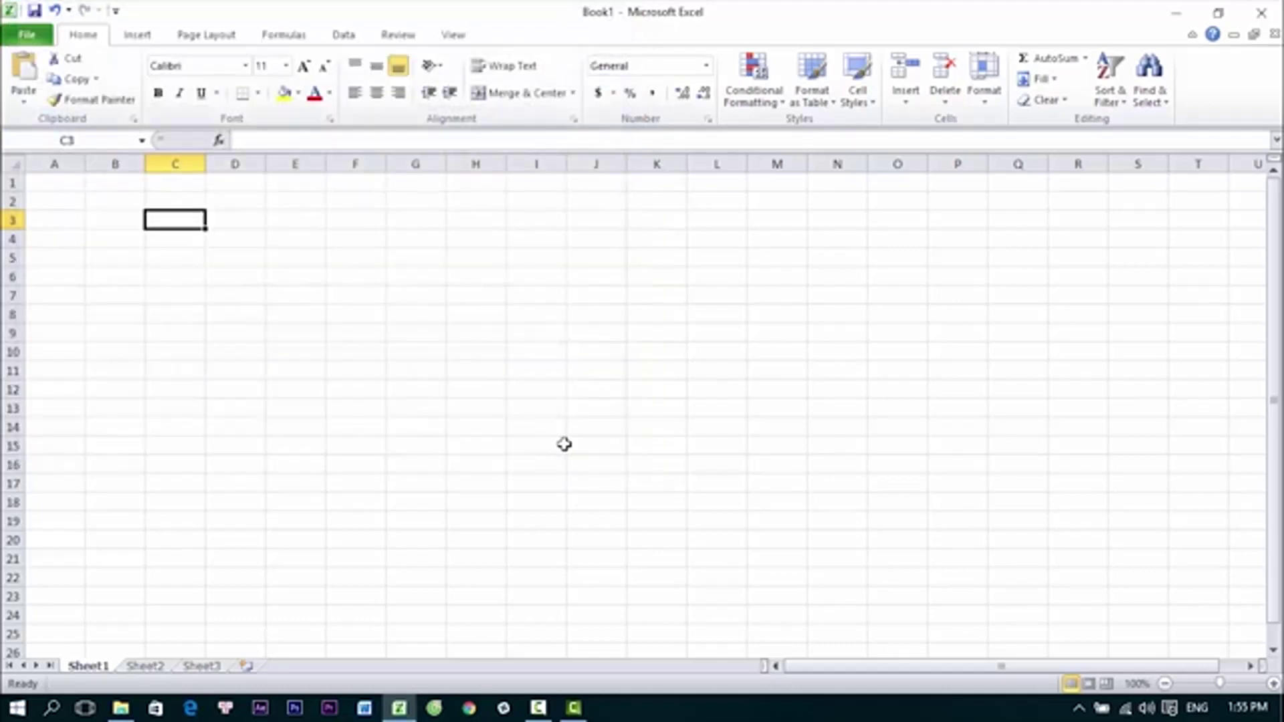
click(26, 34)
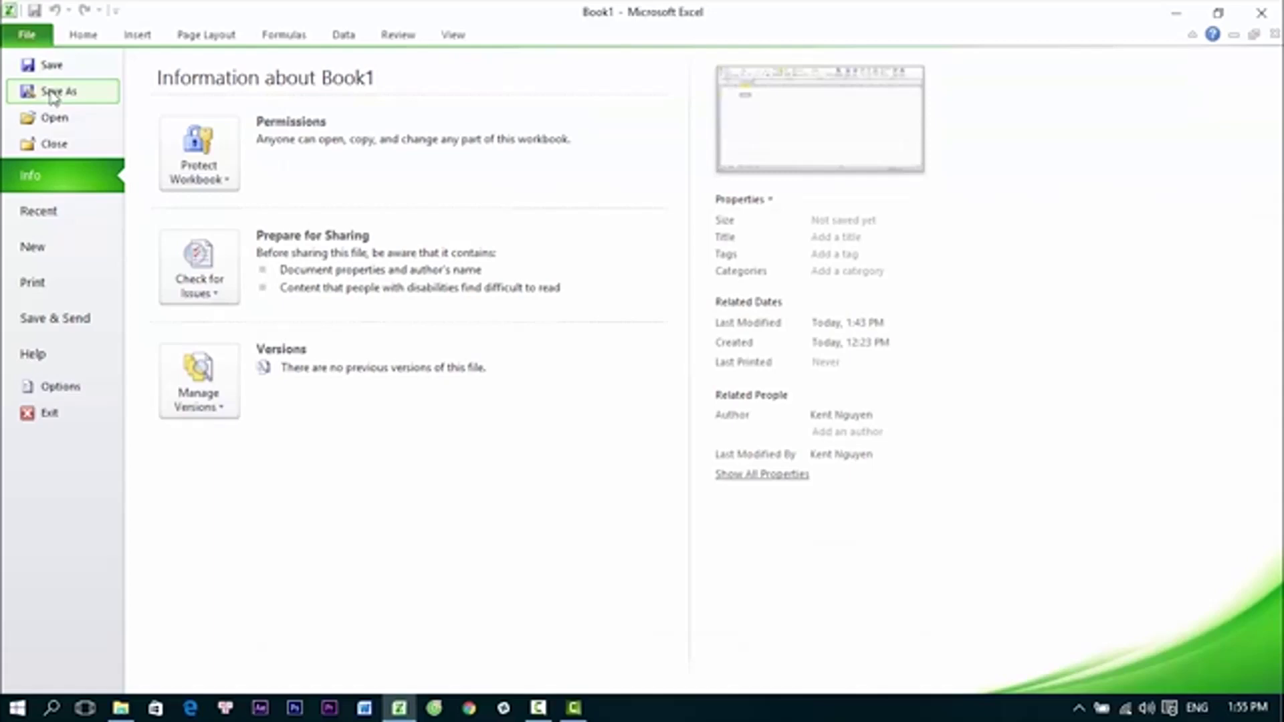
click(54, 94)
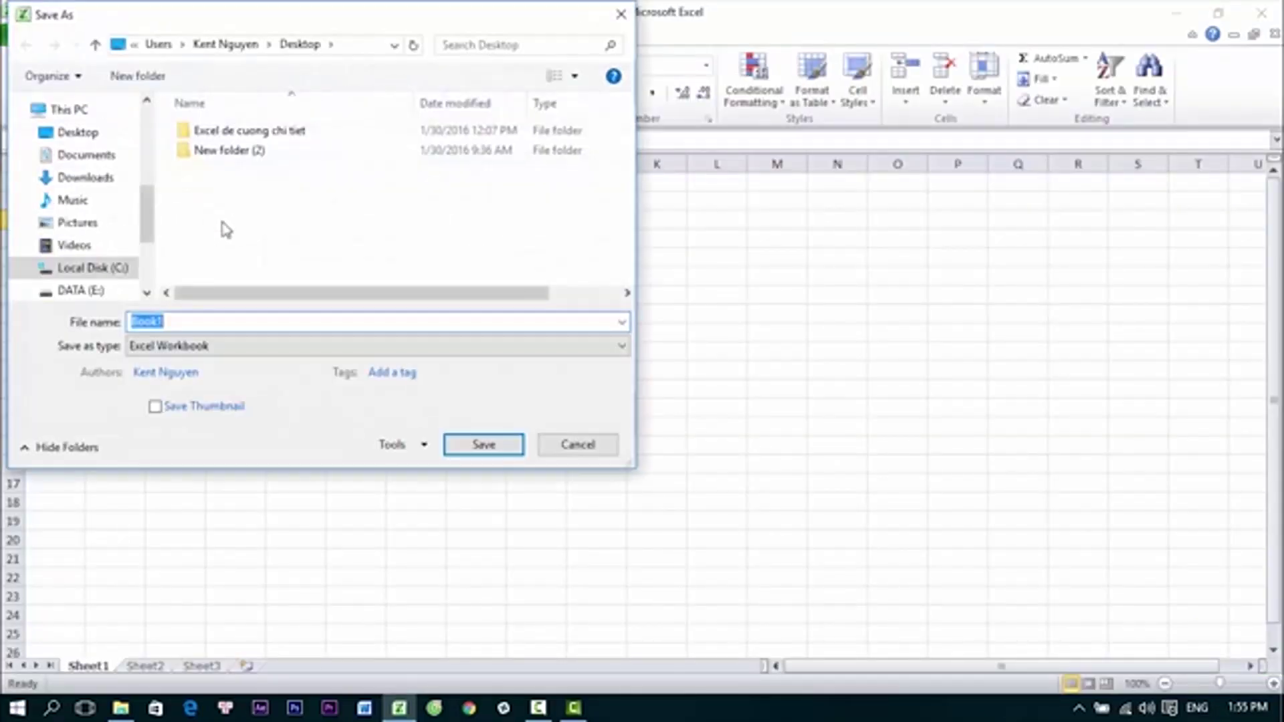
click(560, 452)
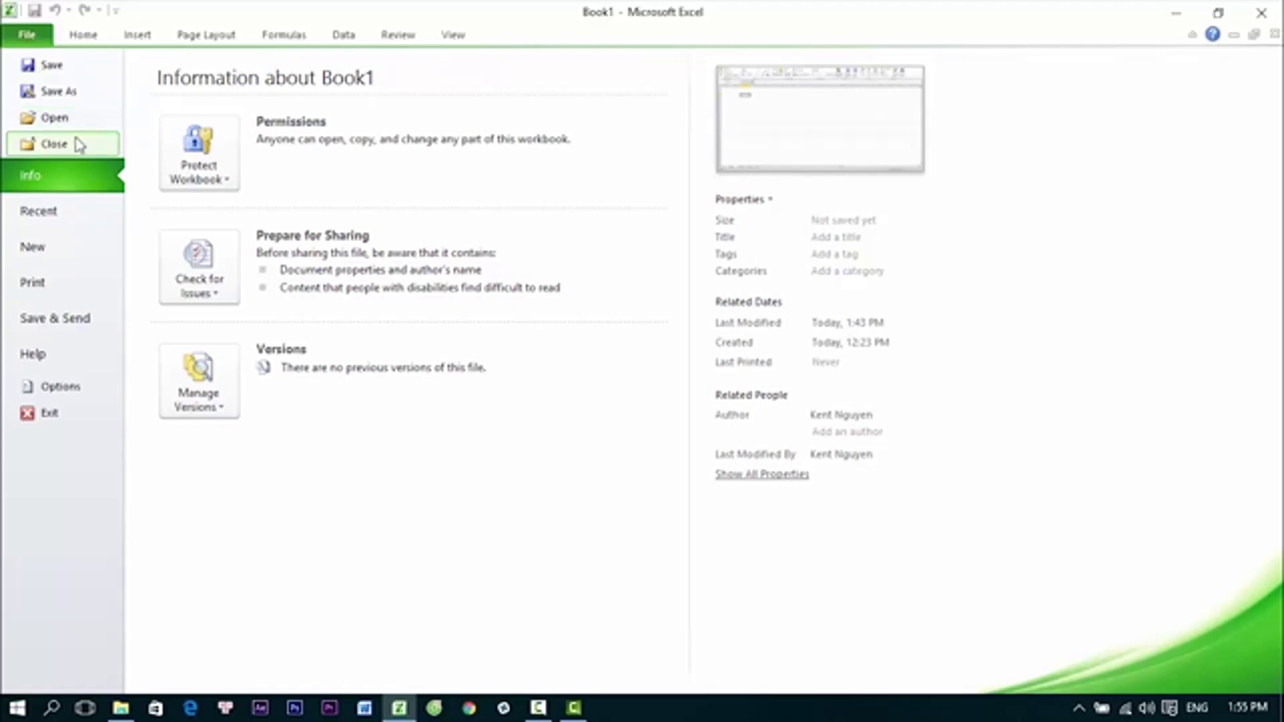
Check Recent, create blank workbook Book2 from New, then set it aside to return to Book1.
click(83, 221)
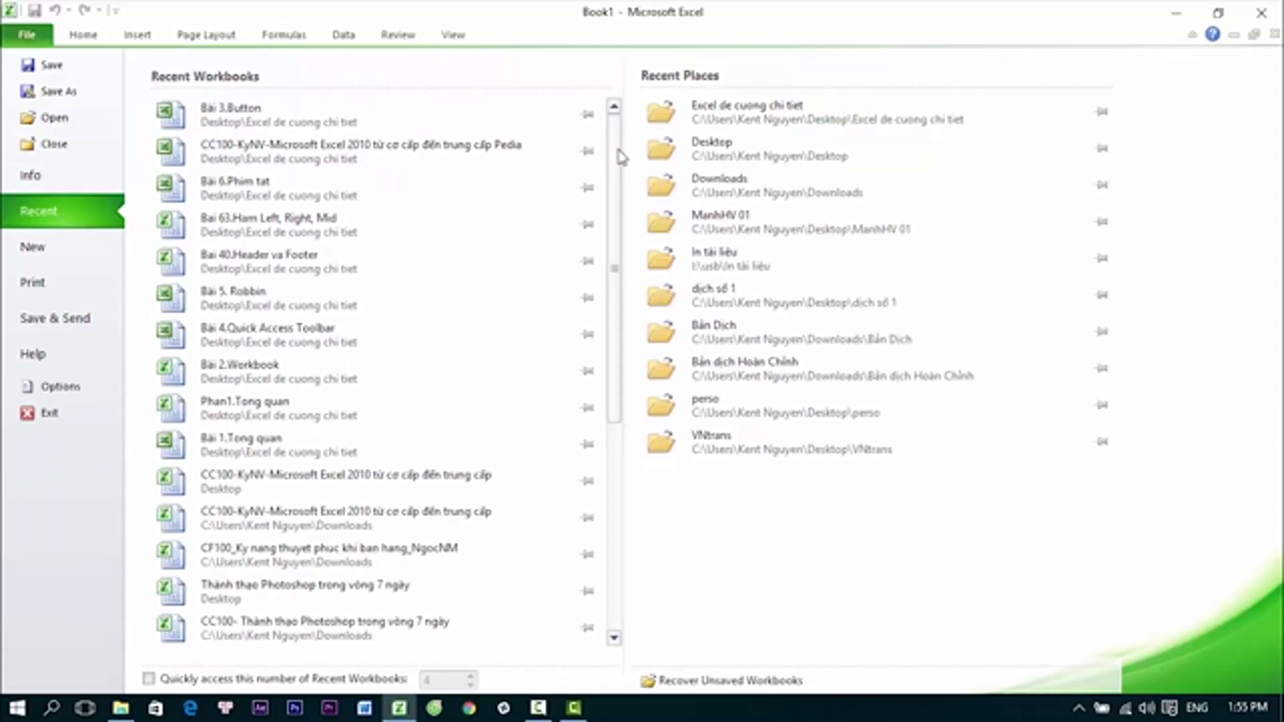
mouse_move(618, 150)
mouse_down()
mouse_move(618, 167)
mouse_move(401, 195)
mouse_up()
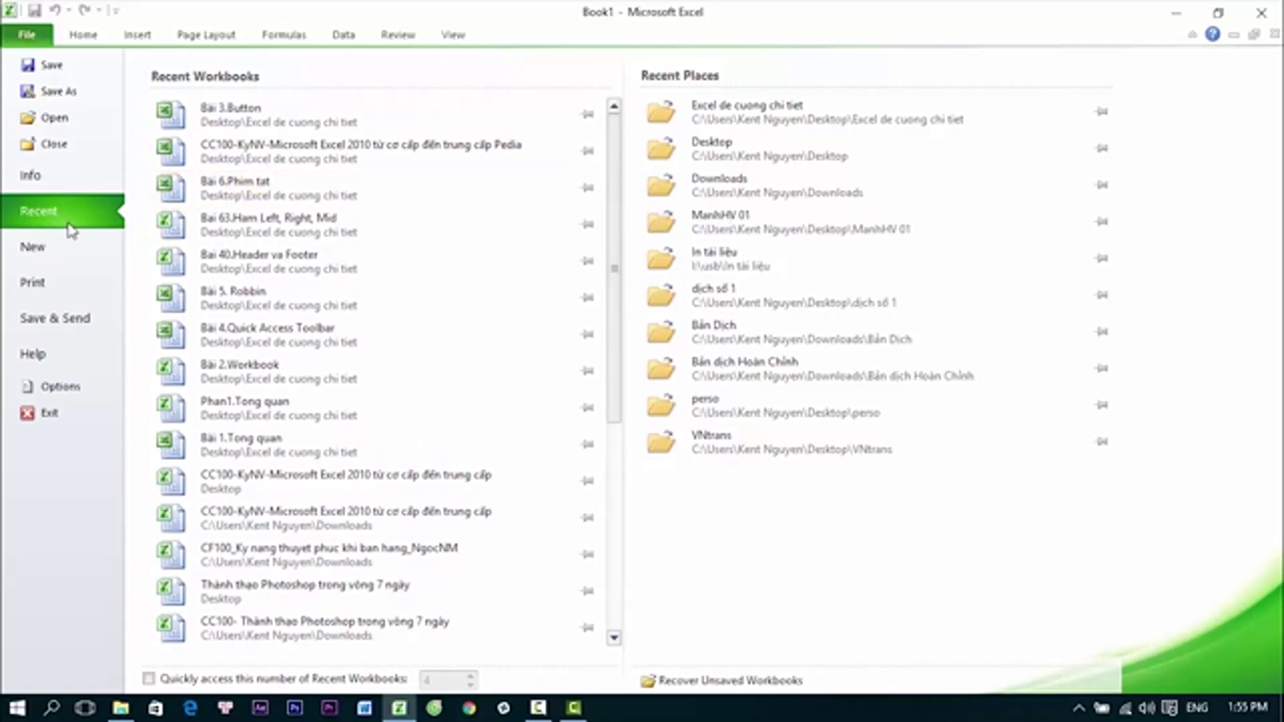
click(69, 245)
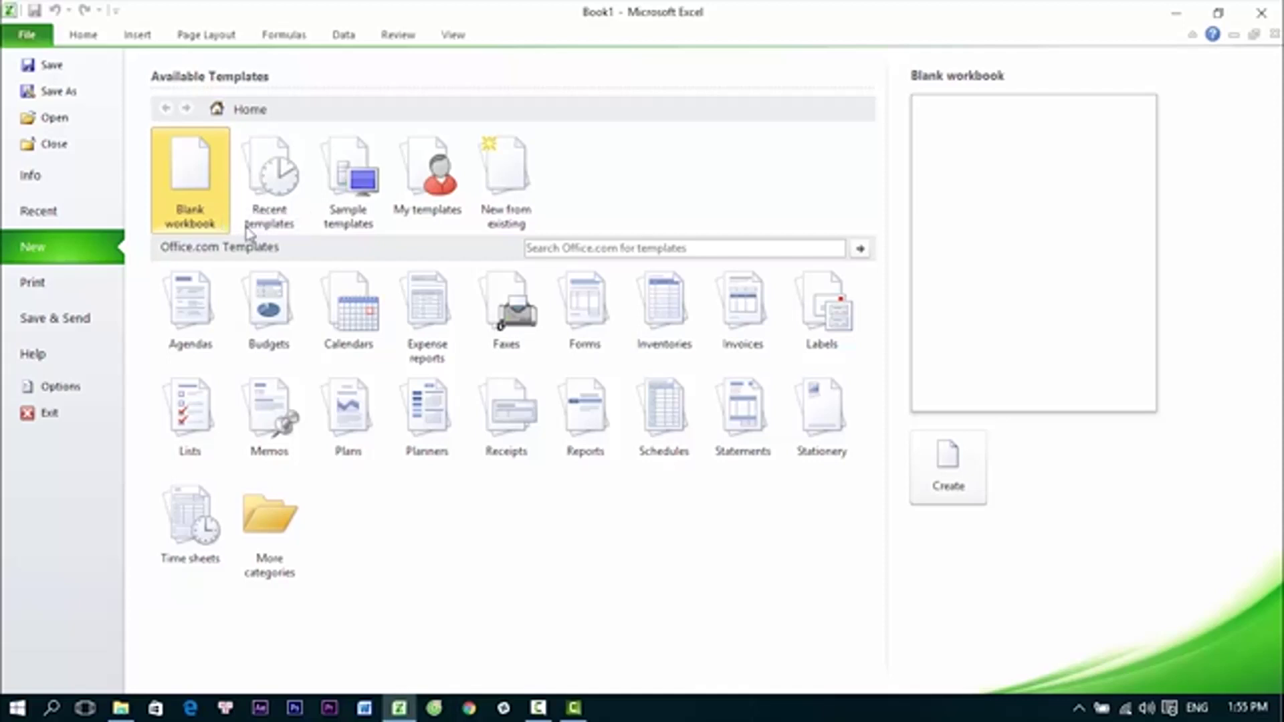
double_click(209, 203)
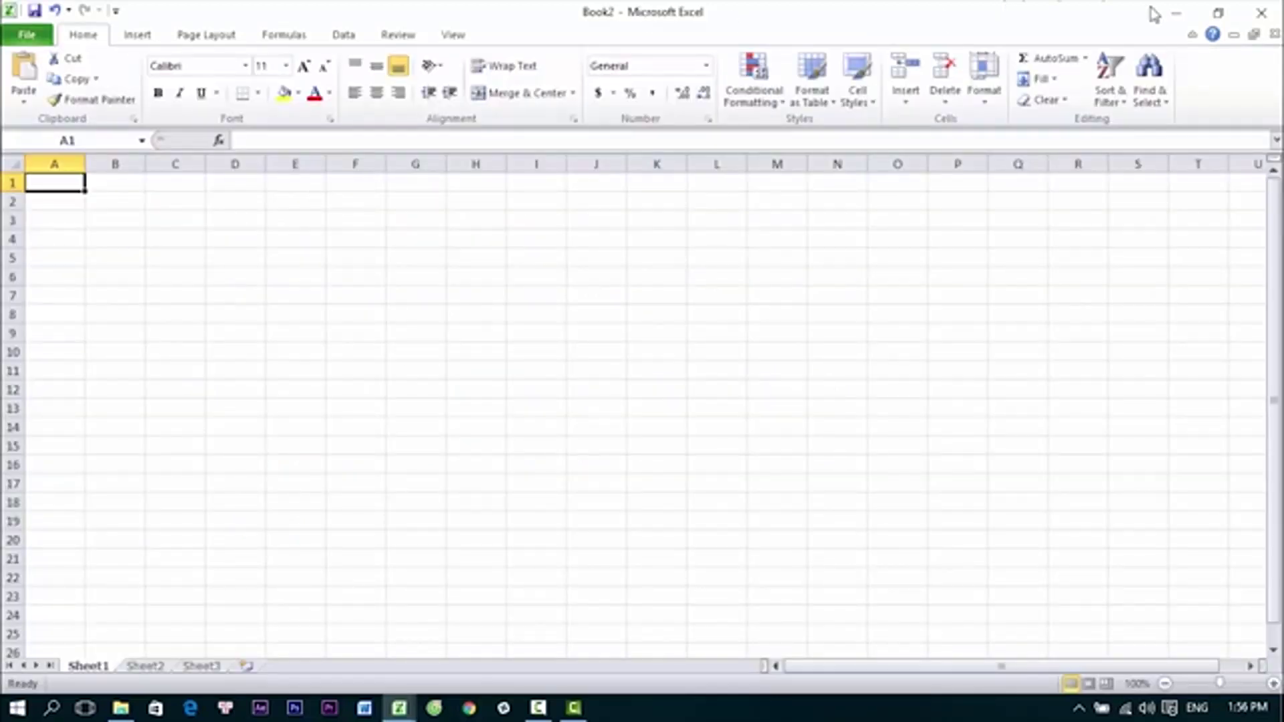
click(1175, 14)
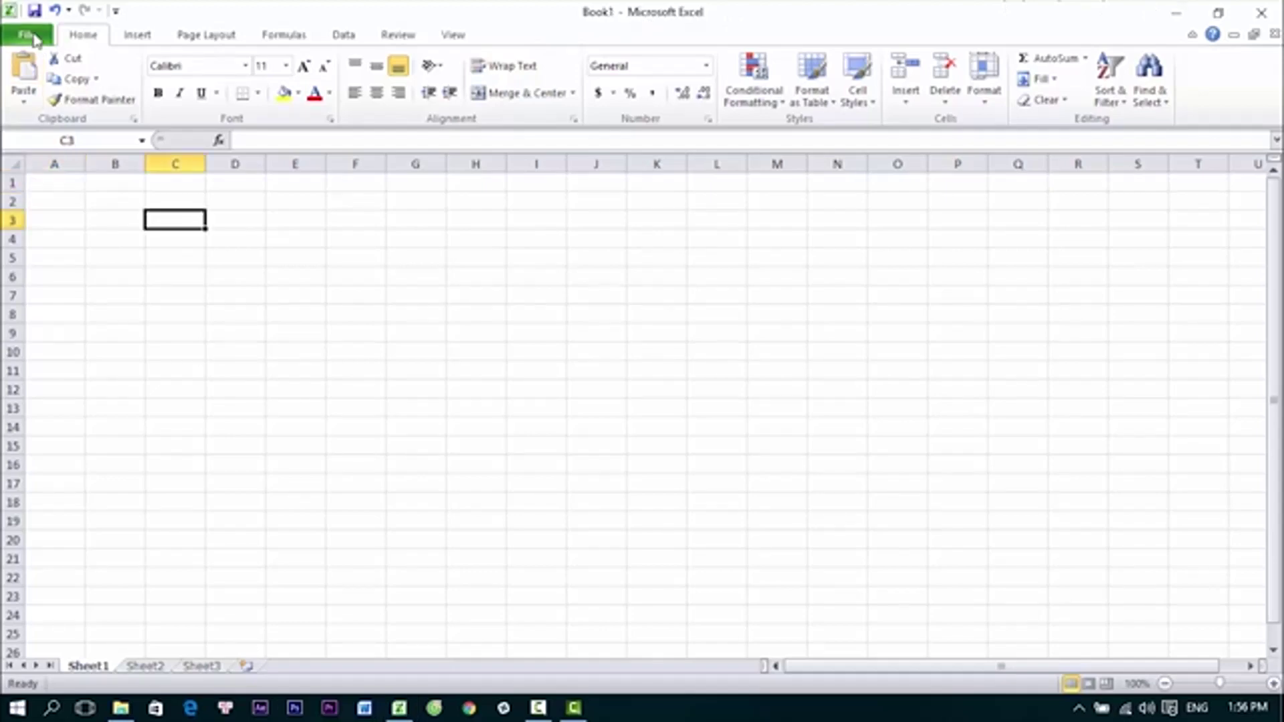
Preview the File menu's Print settings, then open Excel Options on the General page.
click(28, 35)
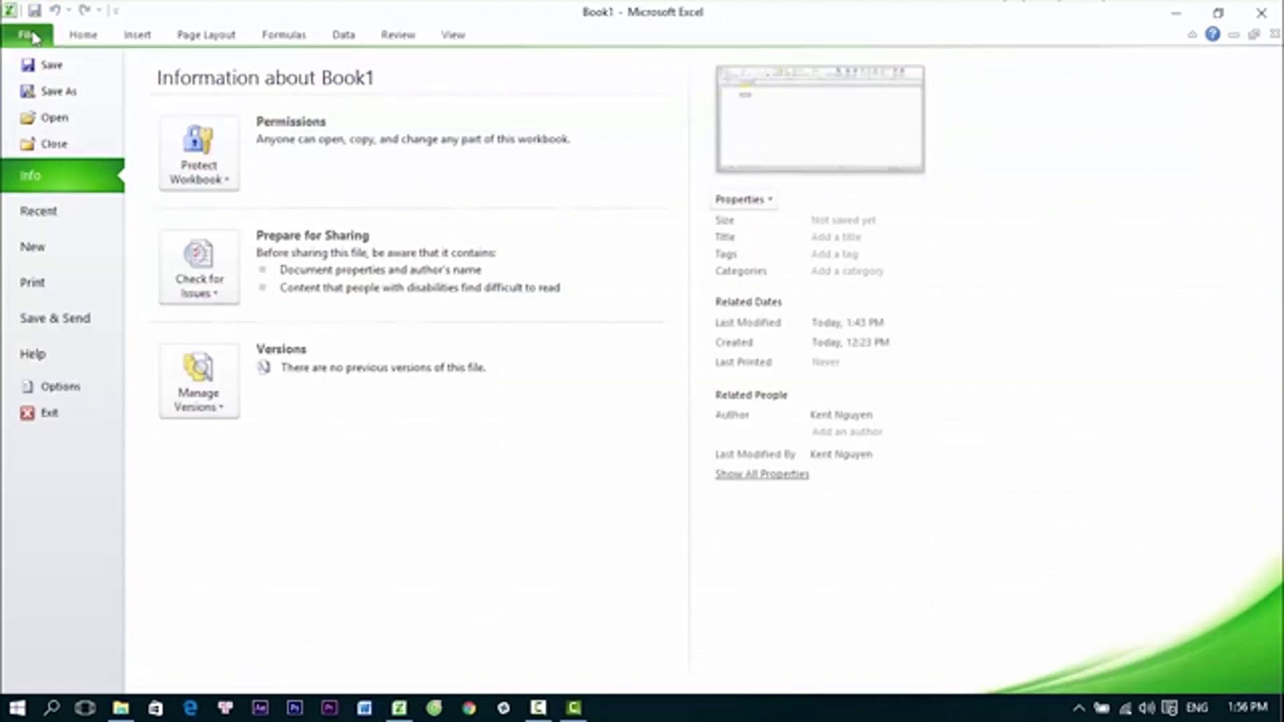
click(70, 287)
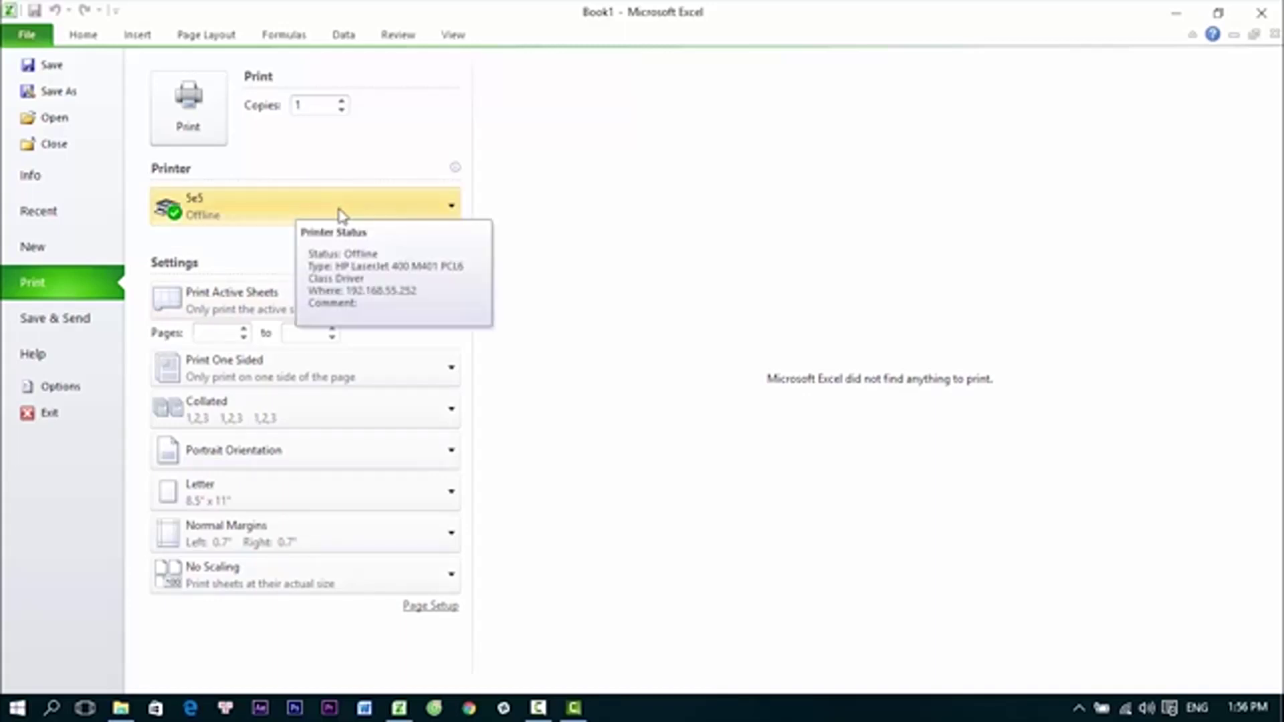
click(60, 386)
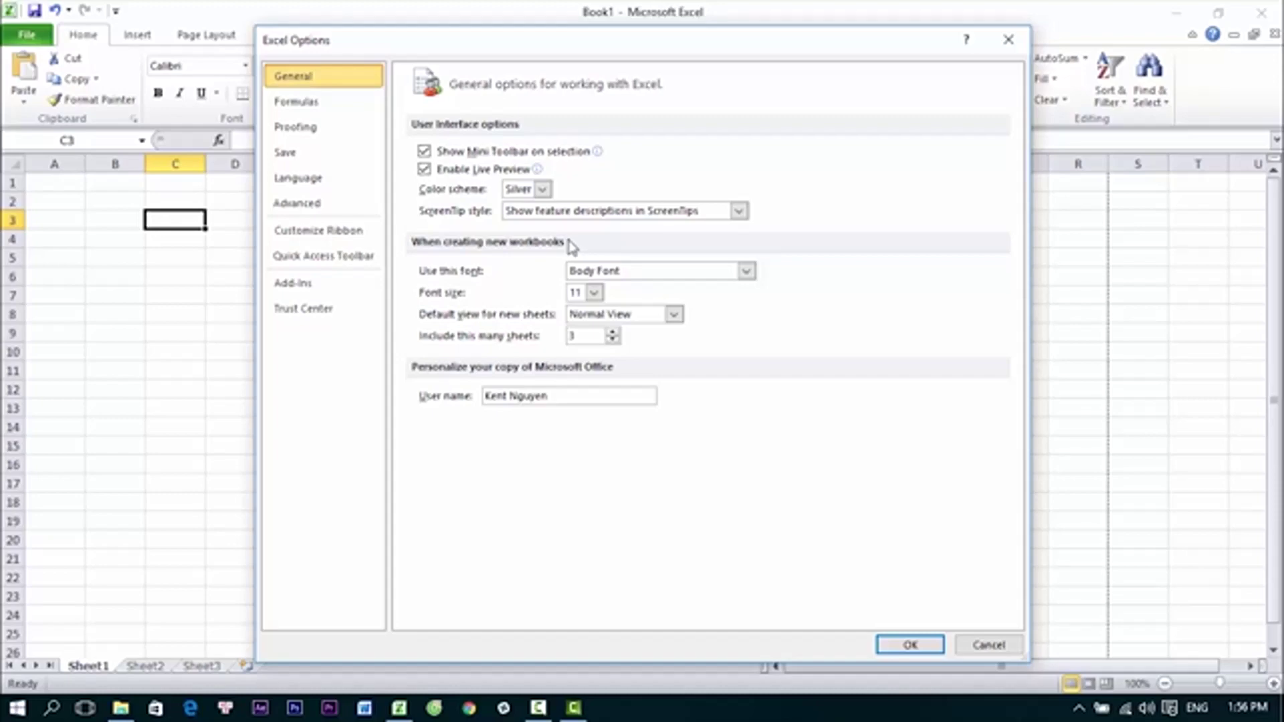
Set Arial as the default font for new workbooks, then view the Formulas settings.
click(687, 270)
text(a)
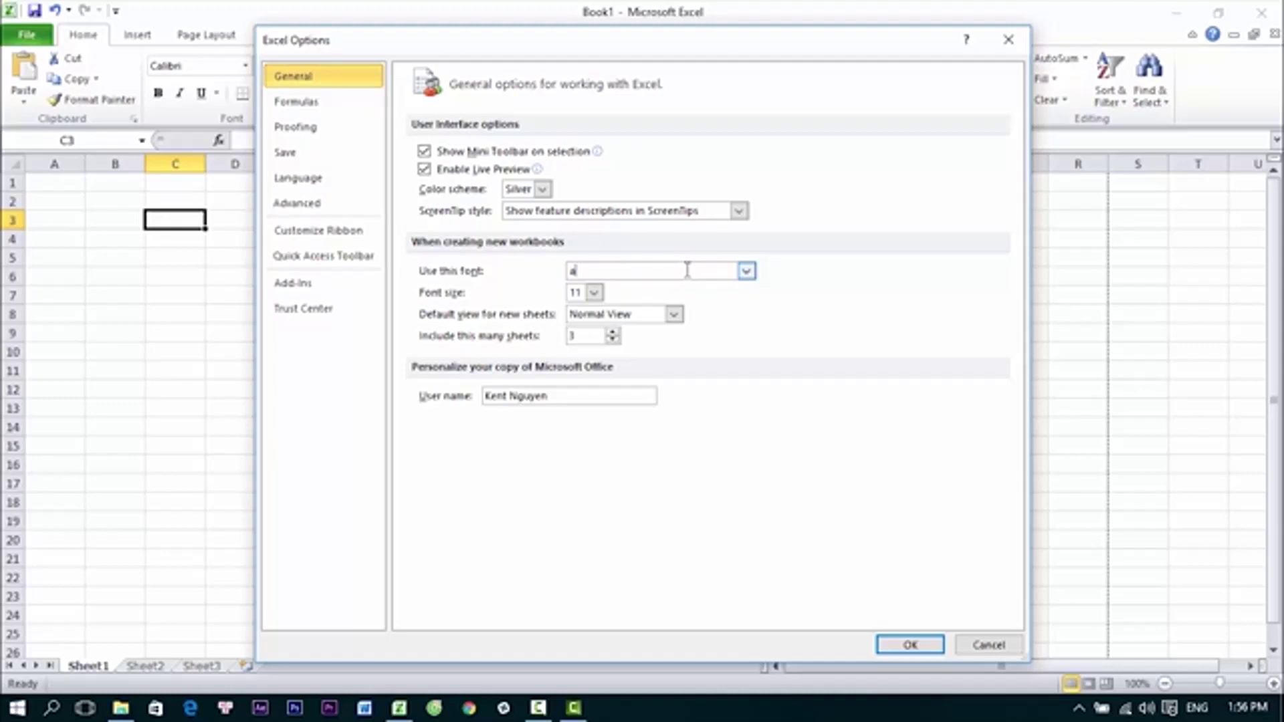
text(r)
key(alt+Down)
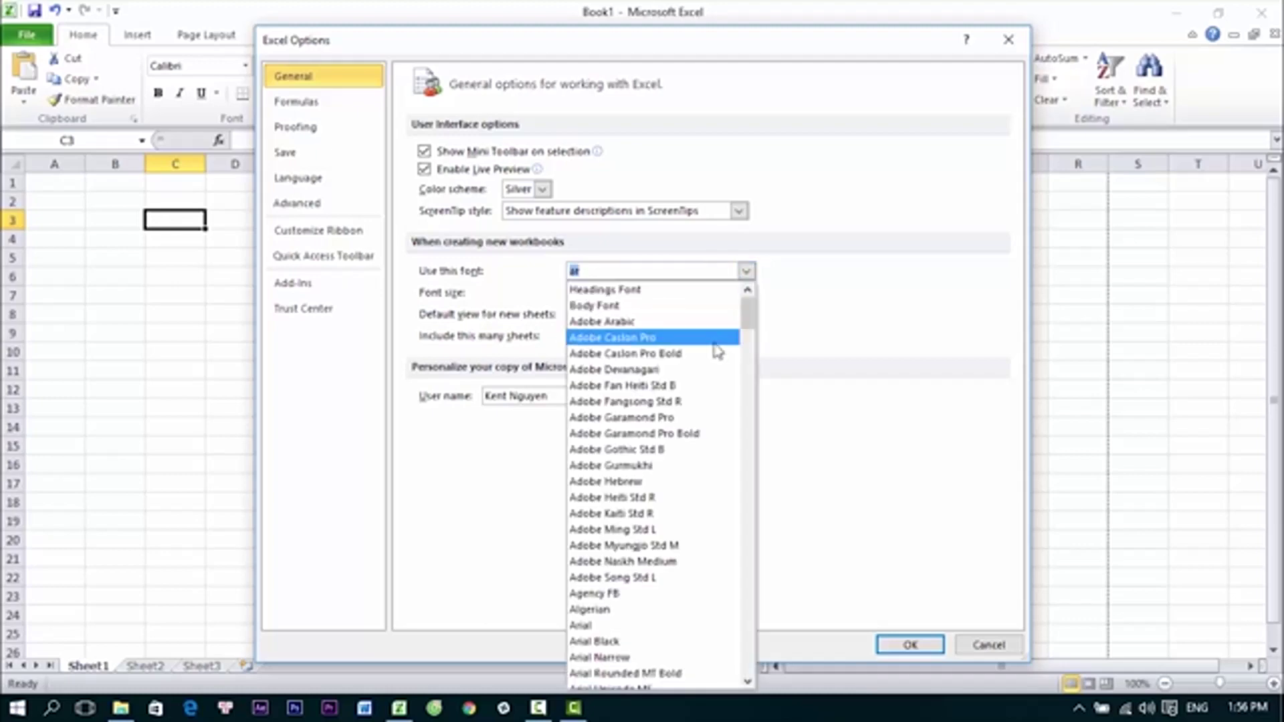
click(652, 625)
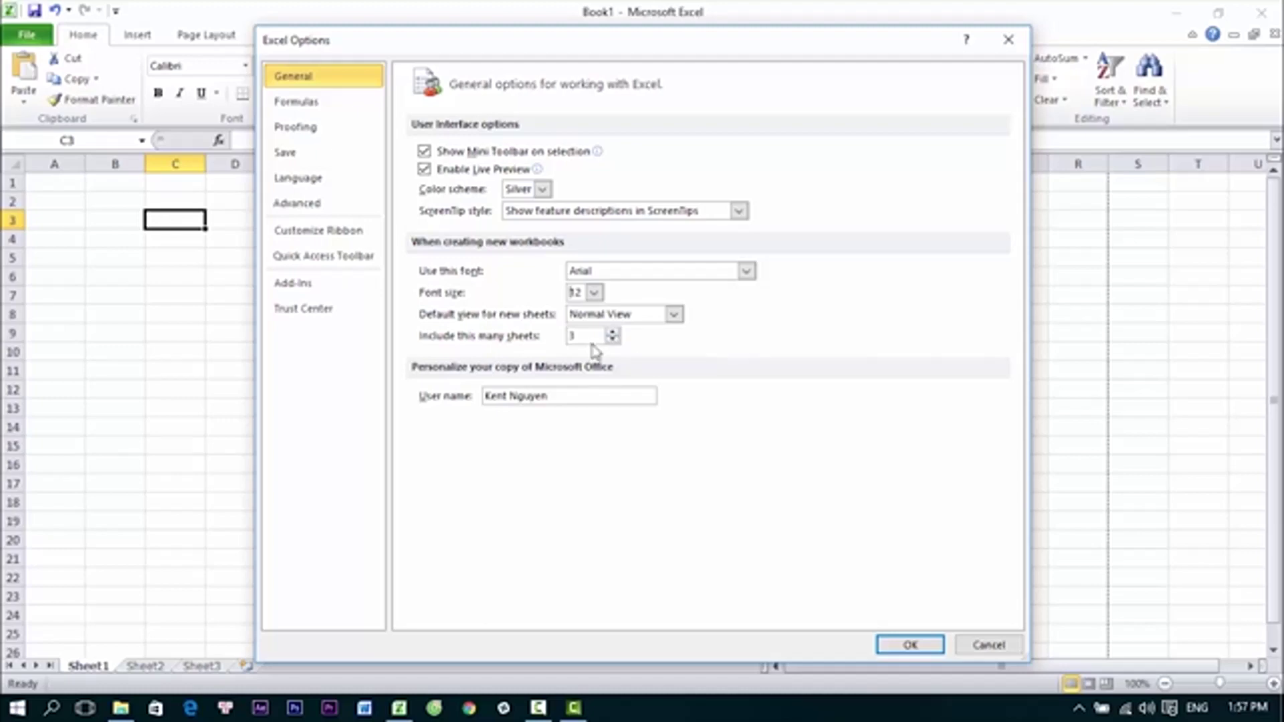
click(337, 109)
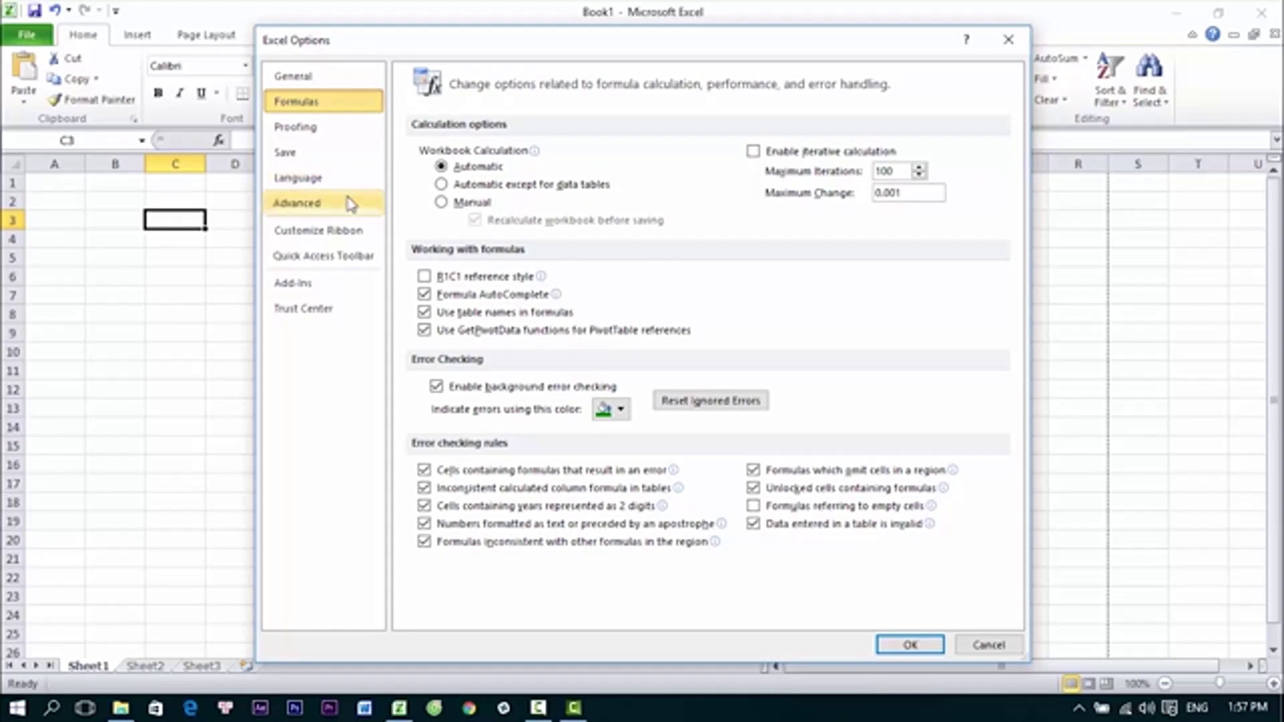
Add the New command to the Quick Access Toolbar and confirm the options with OK.
click(348, 256)
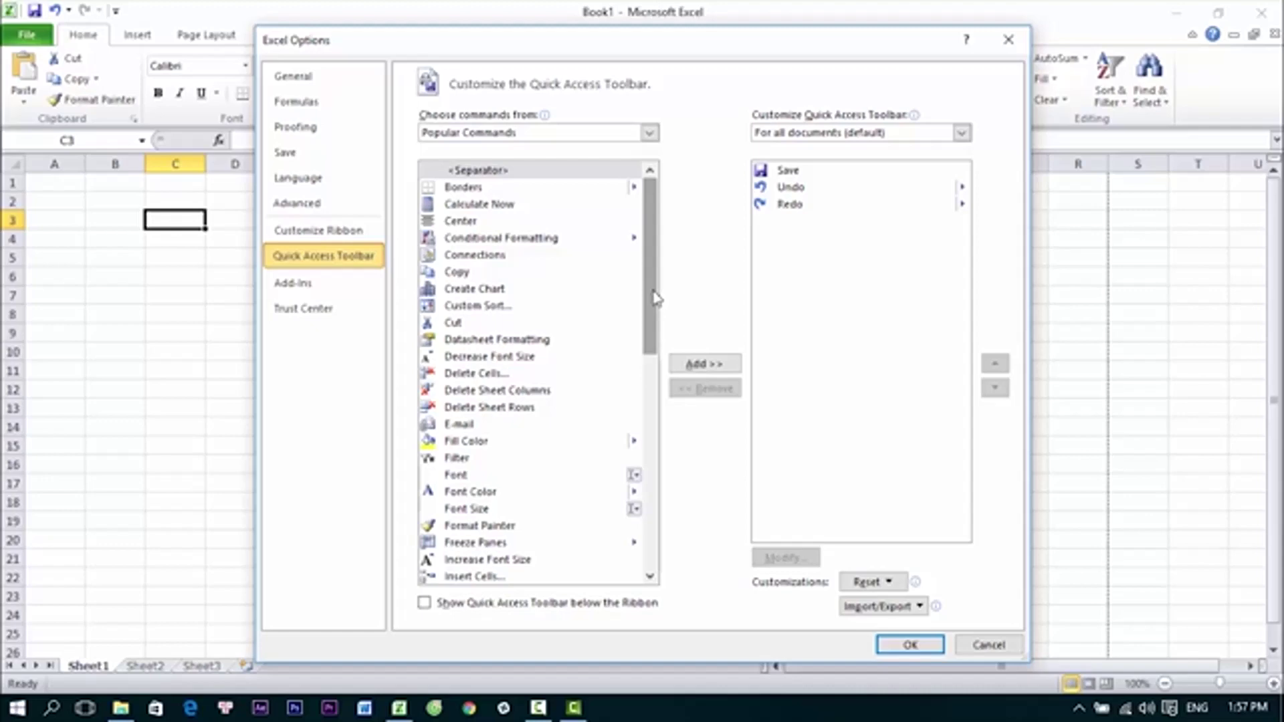
click(796, 175)
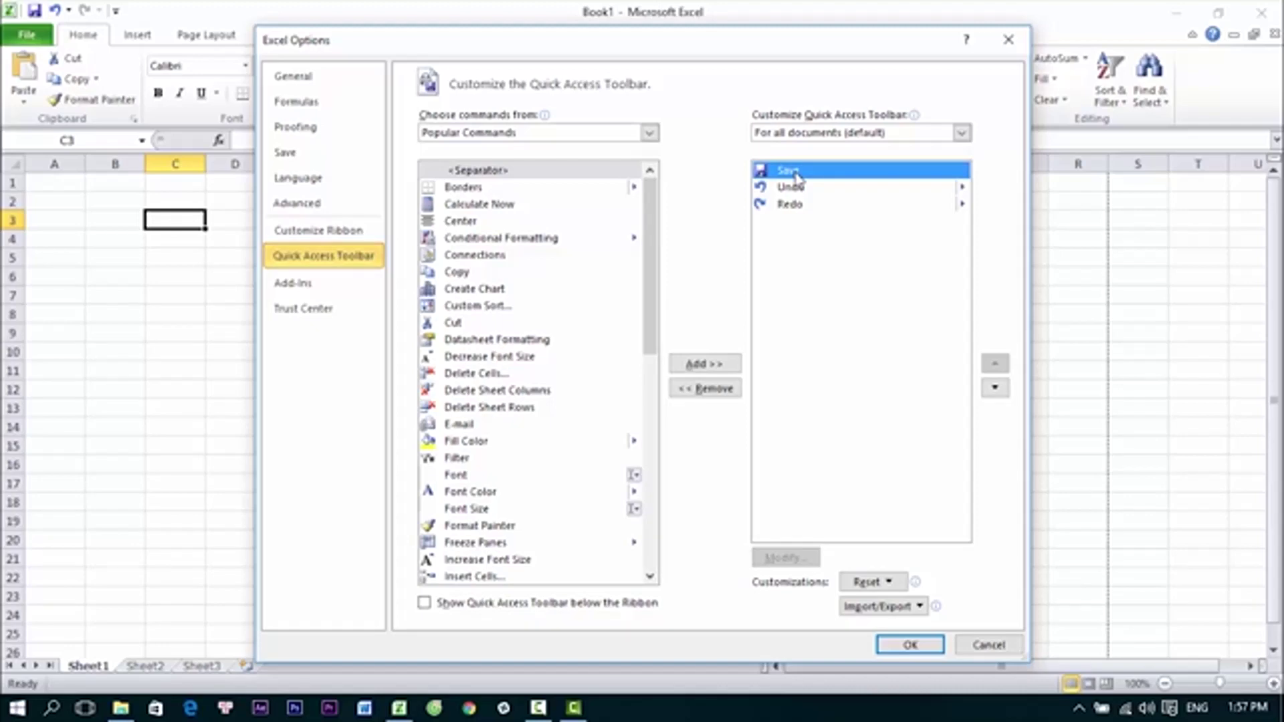
click(802, 206)
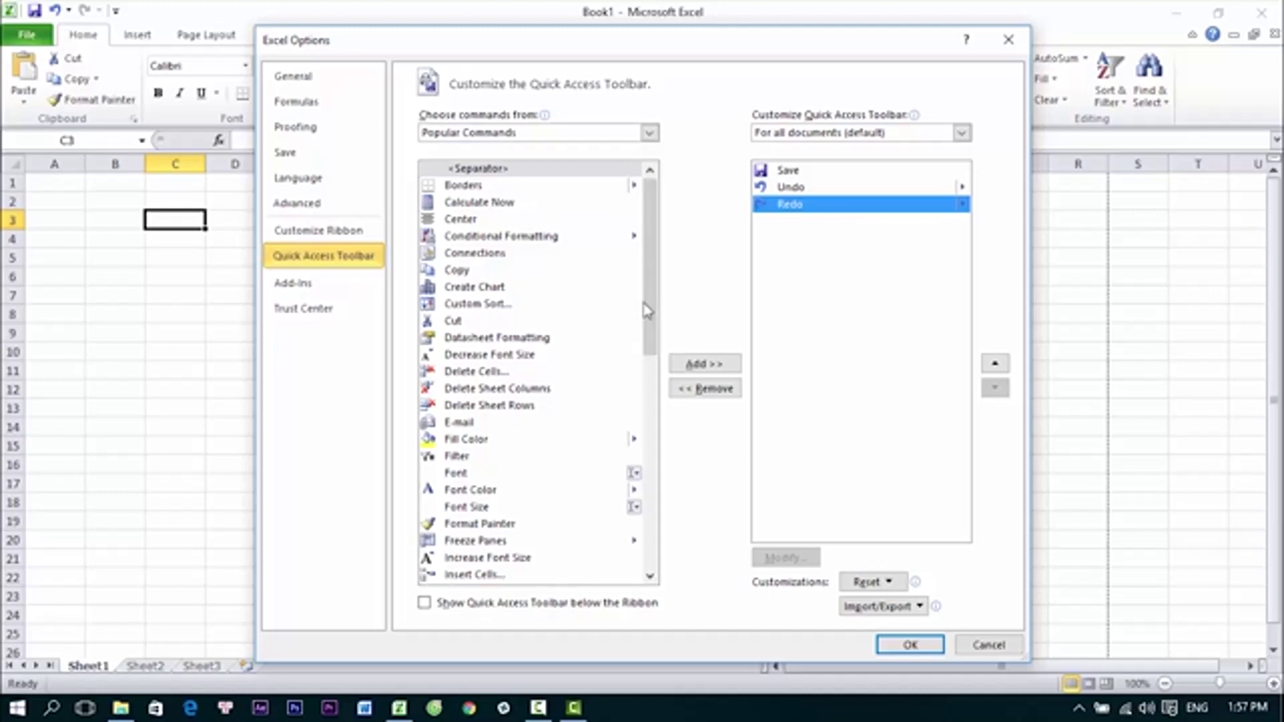
drag(648, 309, 663, 406)
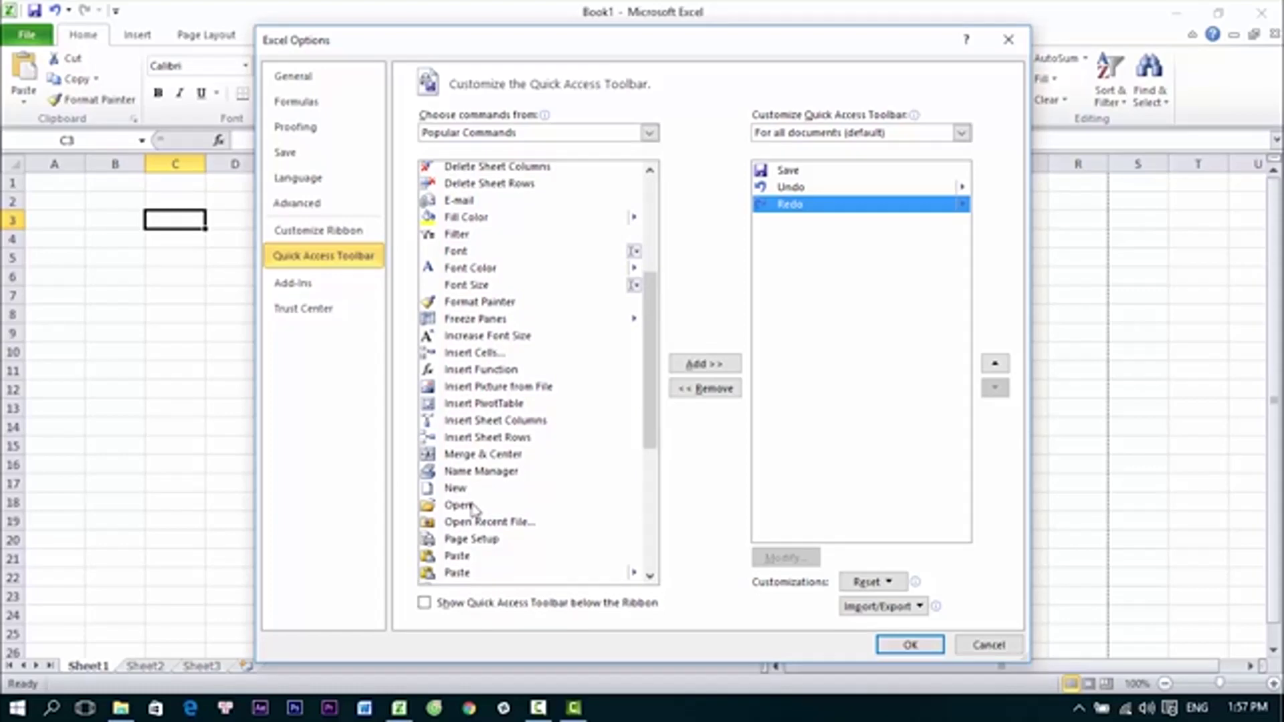
click(468, 489)
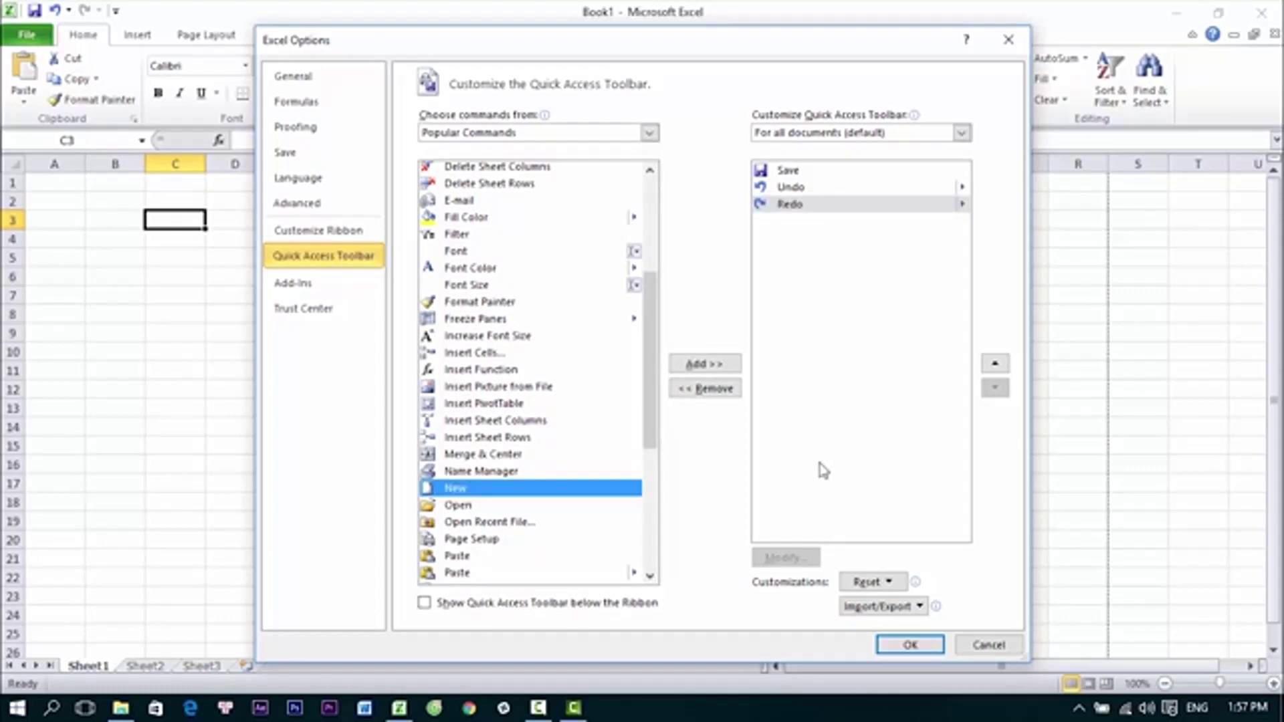
key(alt+a)
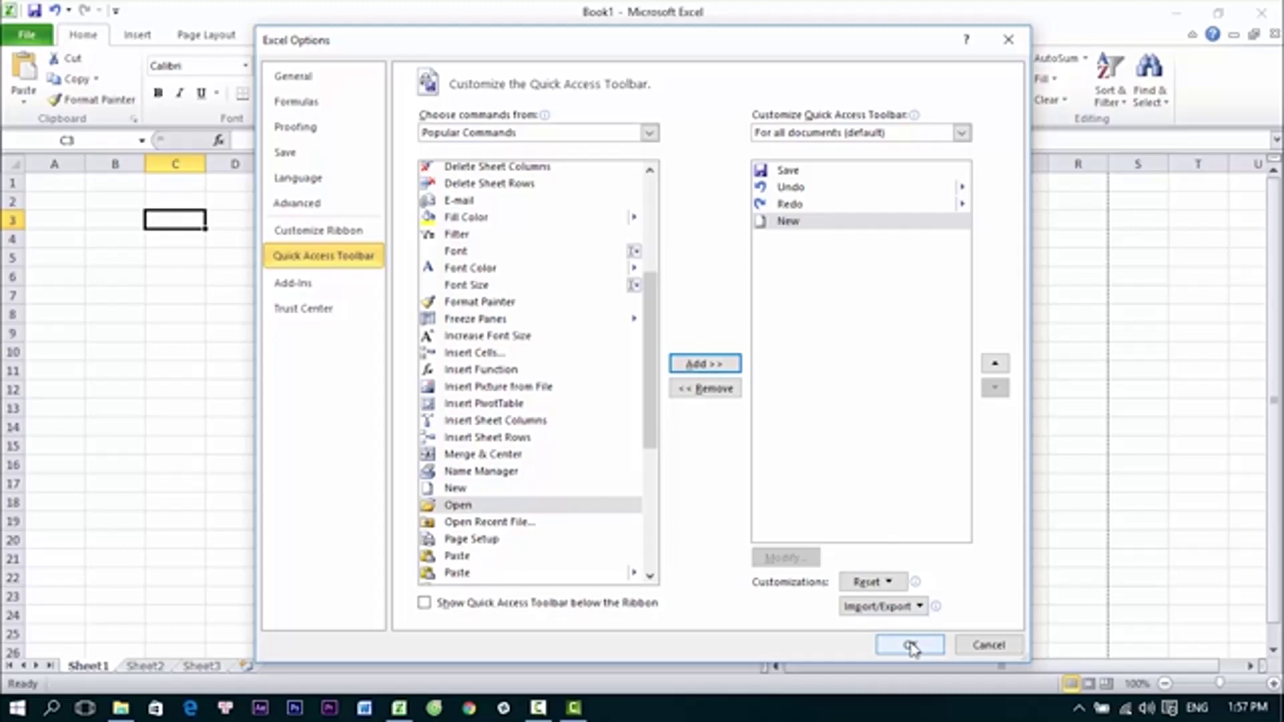
click(911, 646)
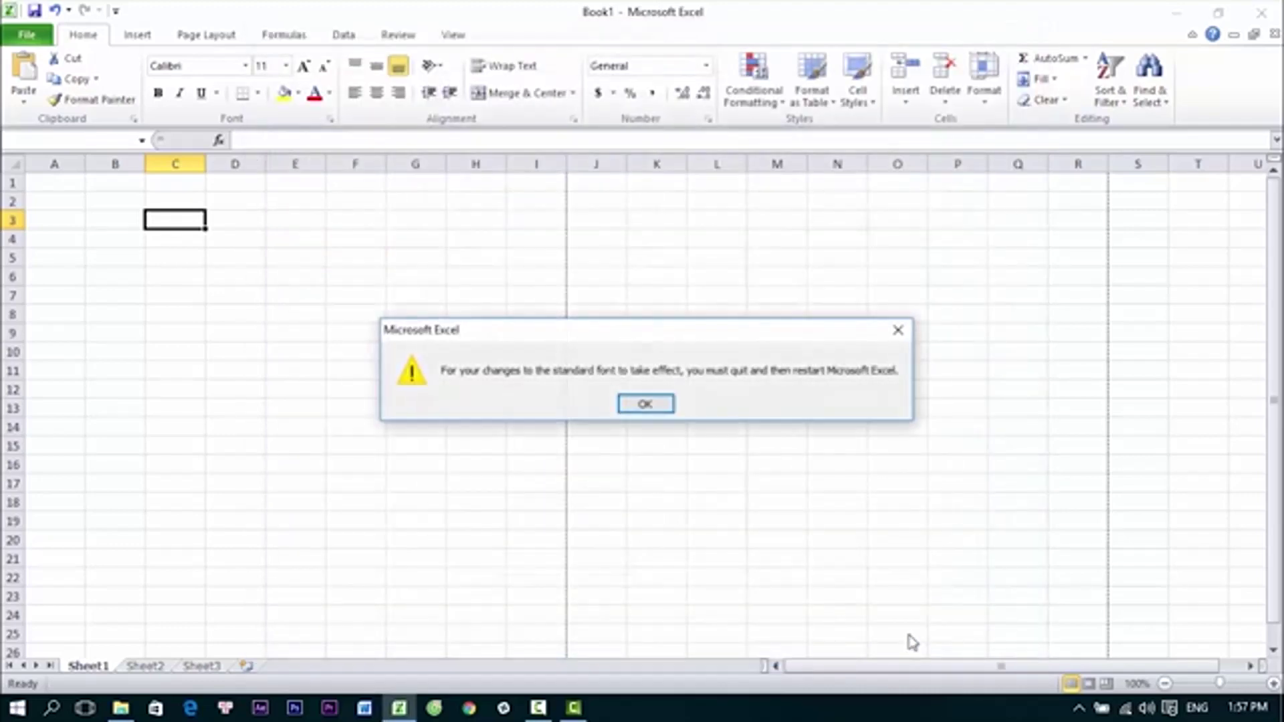
Dismiss the restart notice, create Book3 with the Quick Access New button, then close it.
click(645, 404)
click(136, 11)
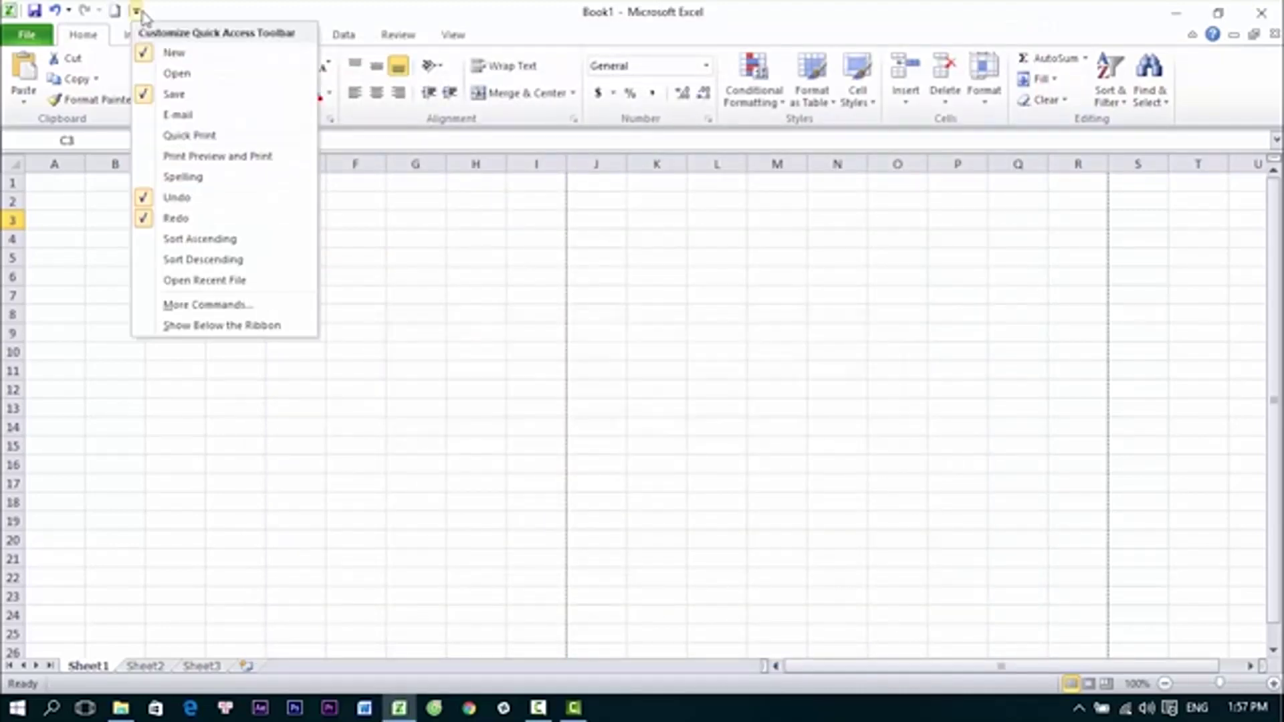
click(194, 14)
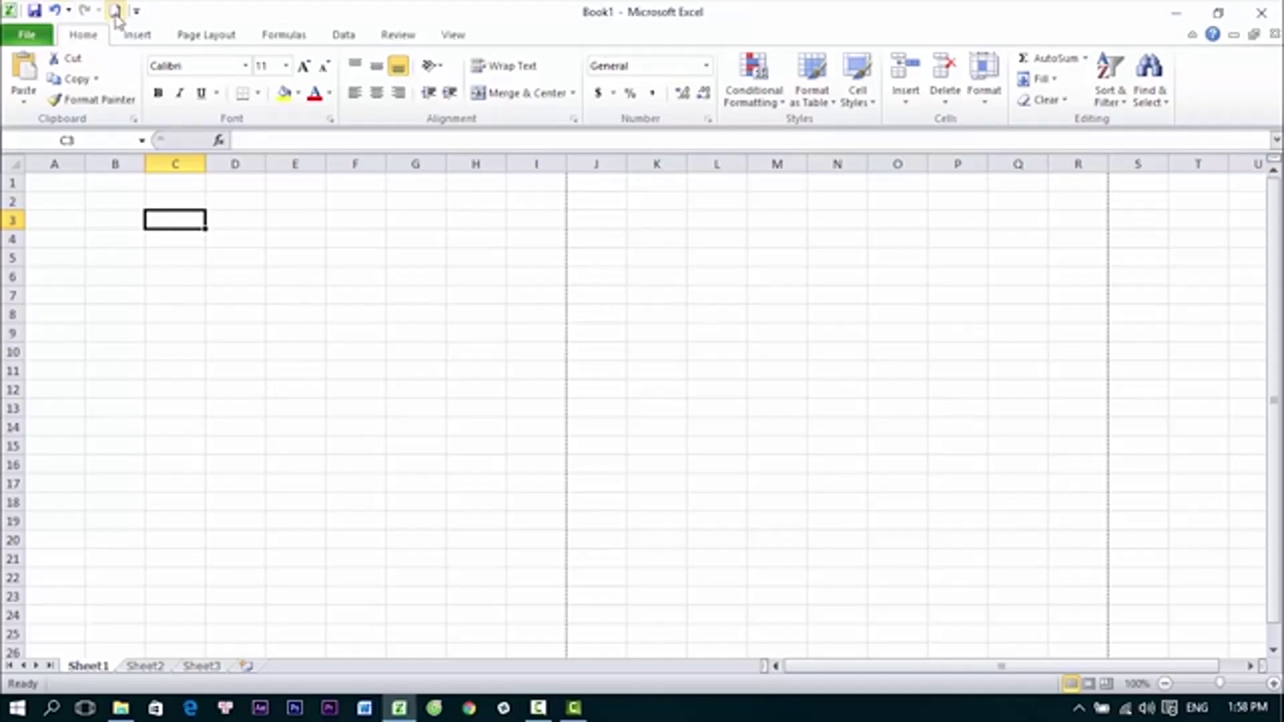
click(115, 12)
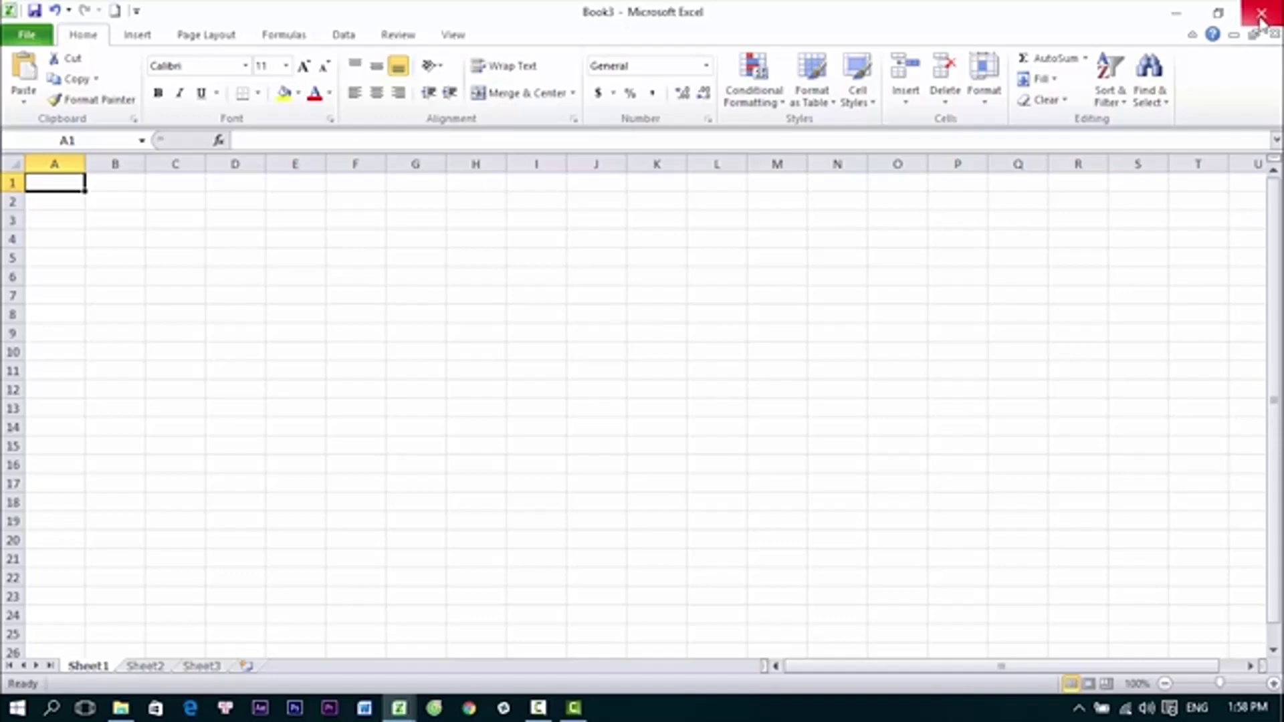
click(1263, 24)
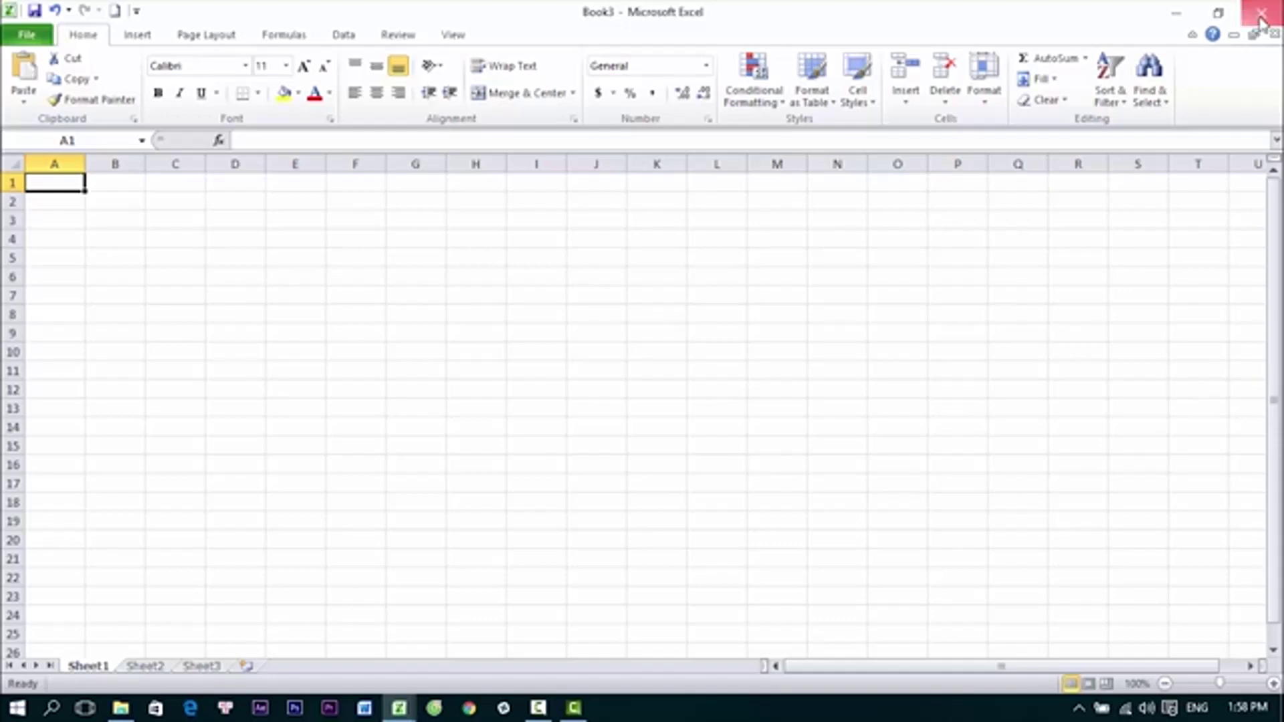
click(1262, 20)
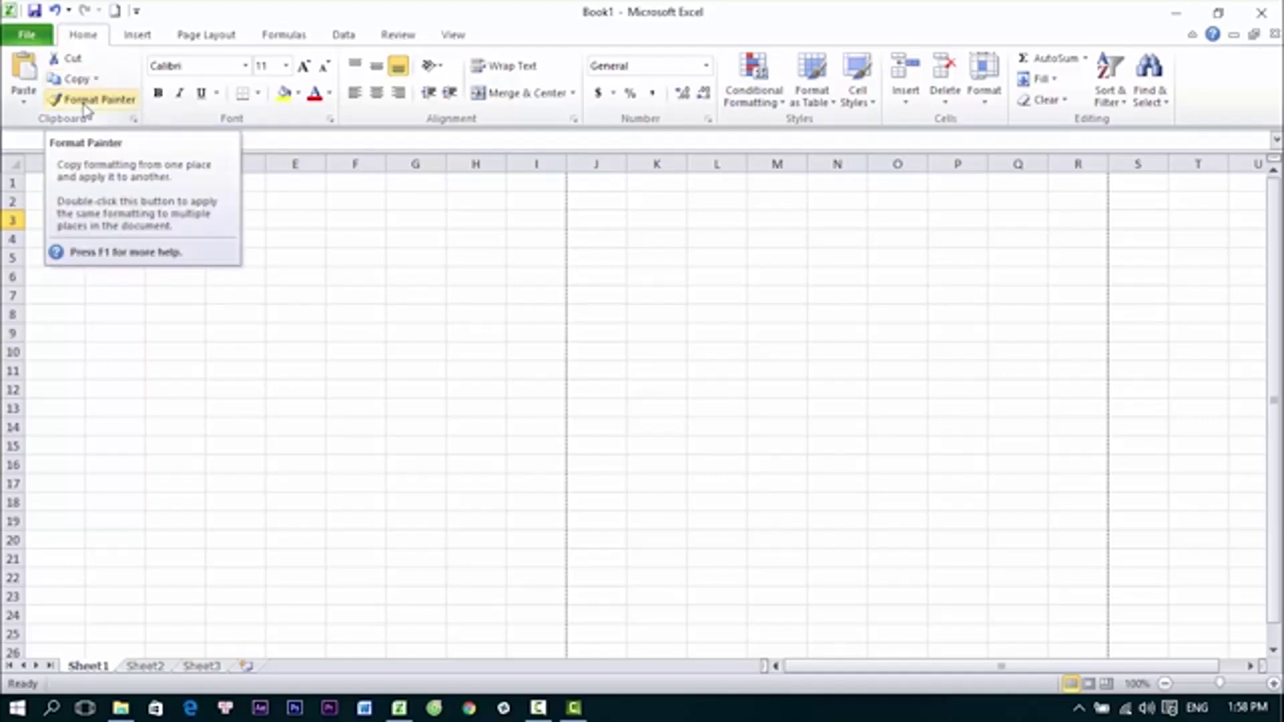
click(239, 95)
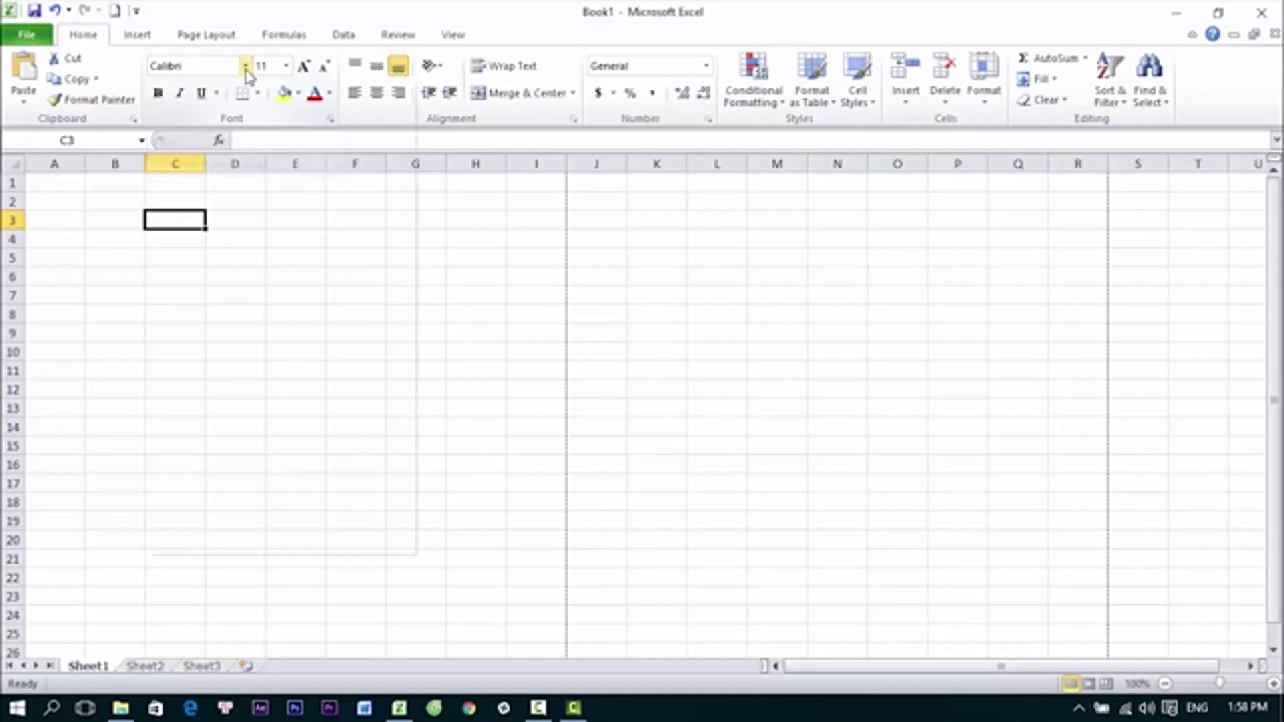
click(246, 67)
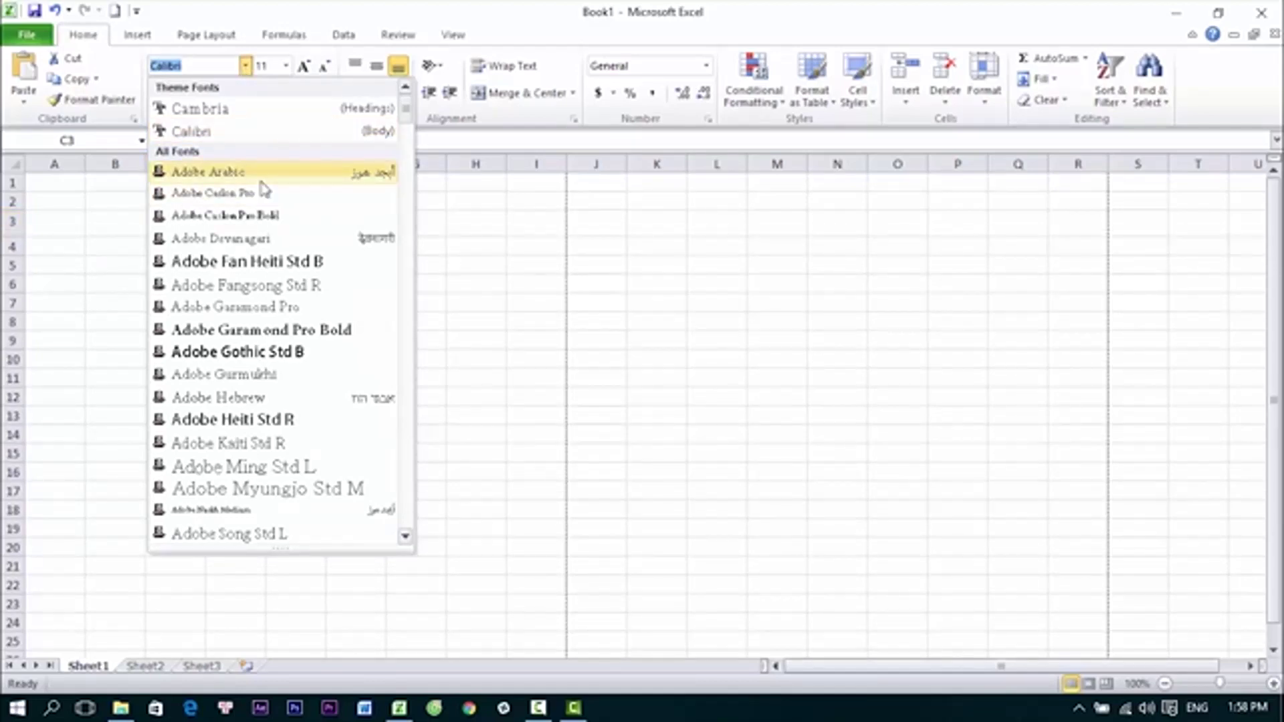
key(Escape)
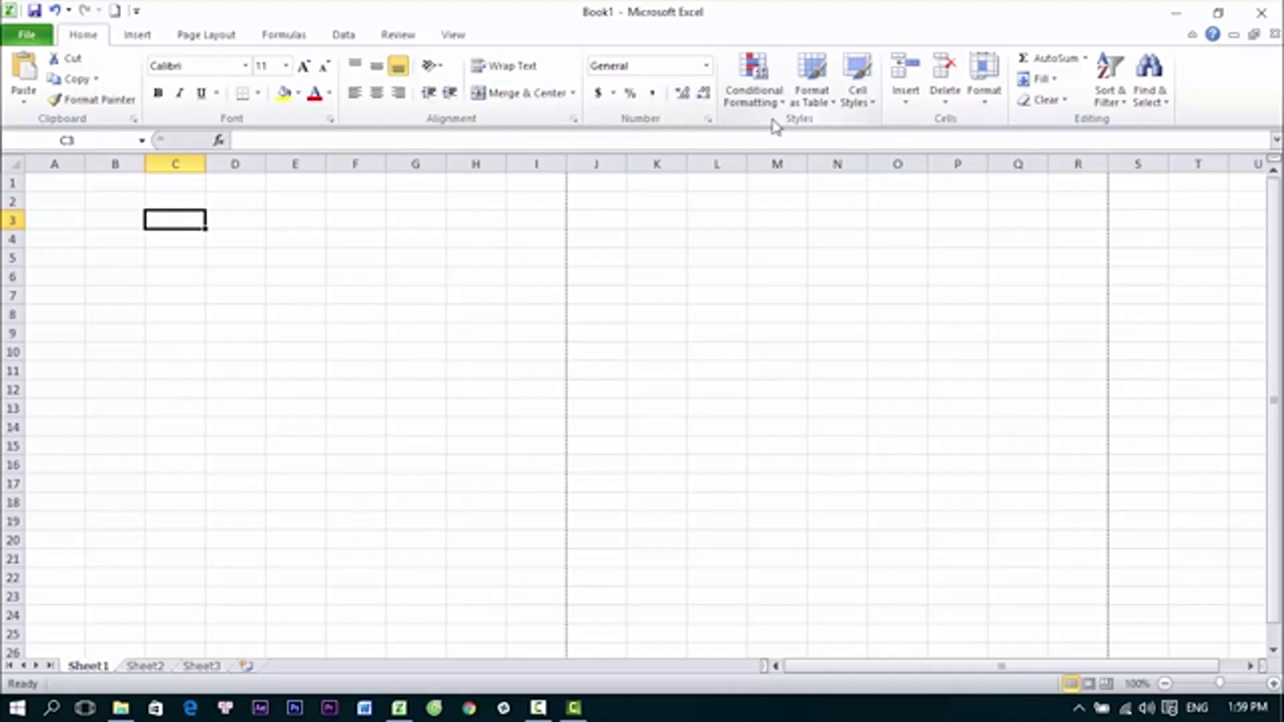
drag(53, 182, 755, 350)
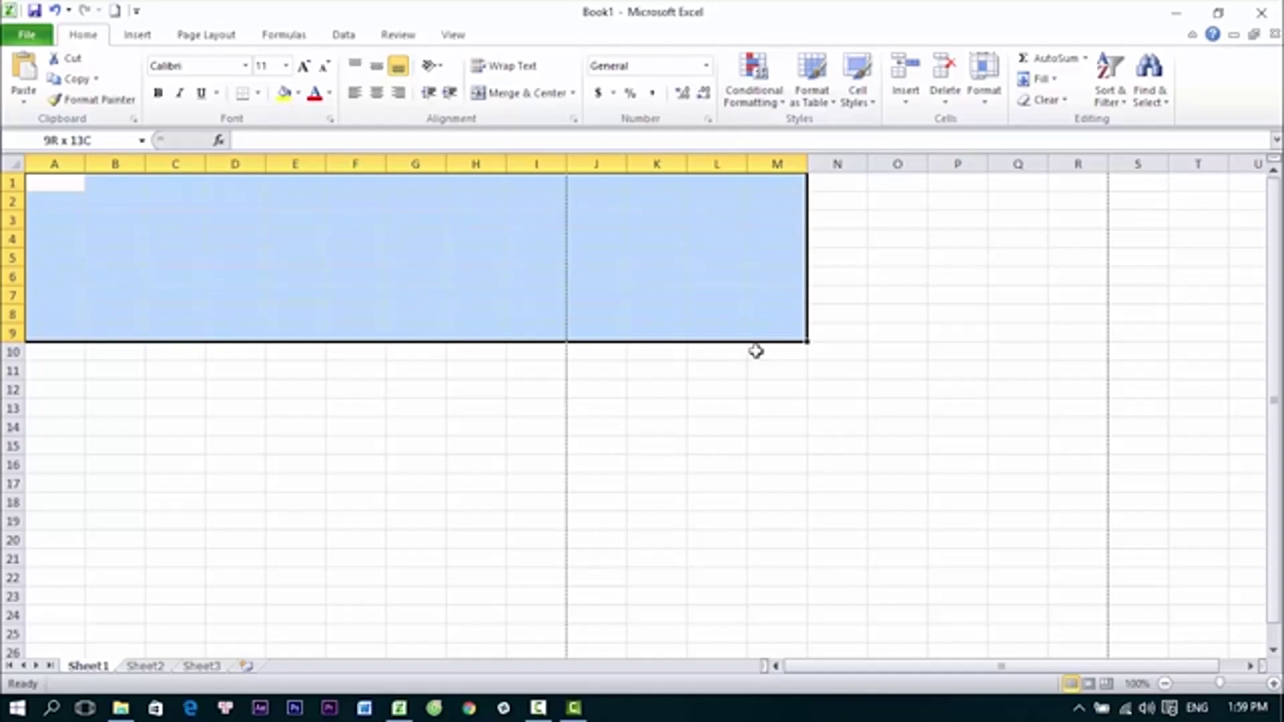
click(837, 239)
click(863, 97)
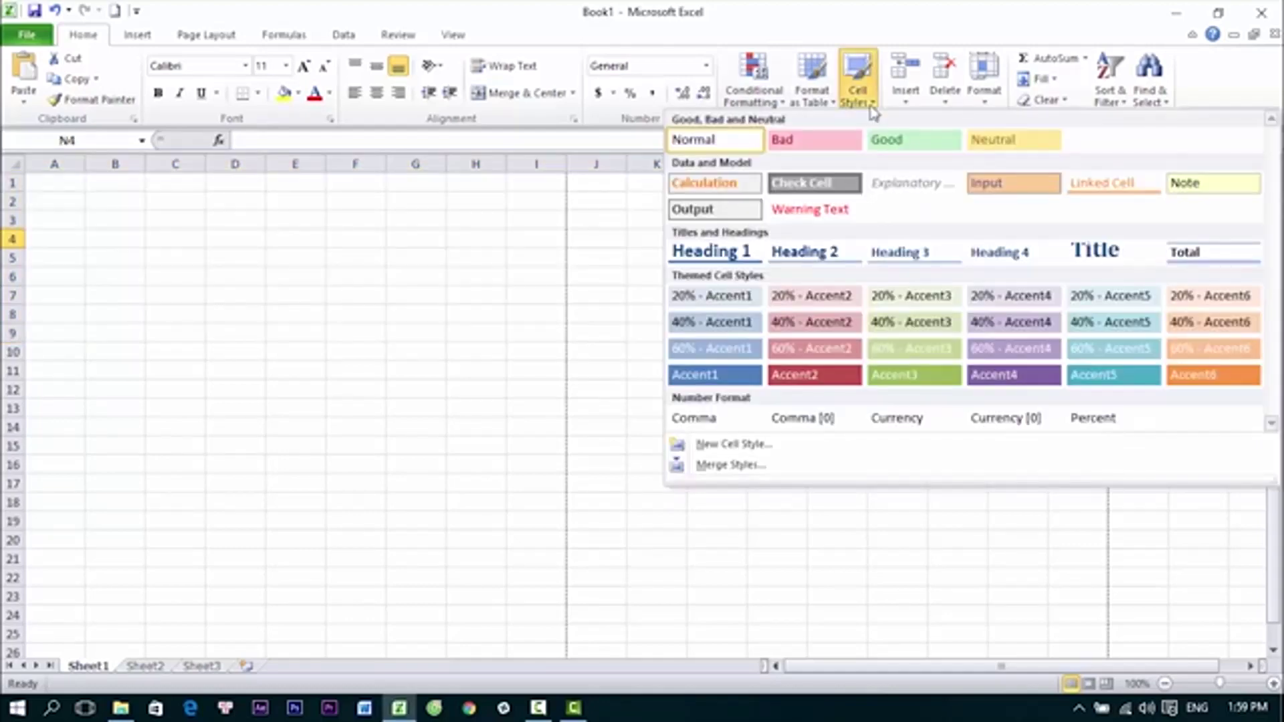
click(615, 399)
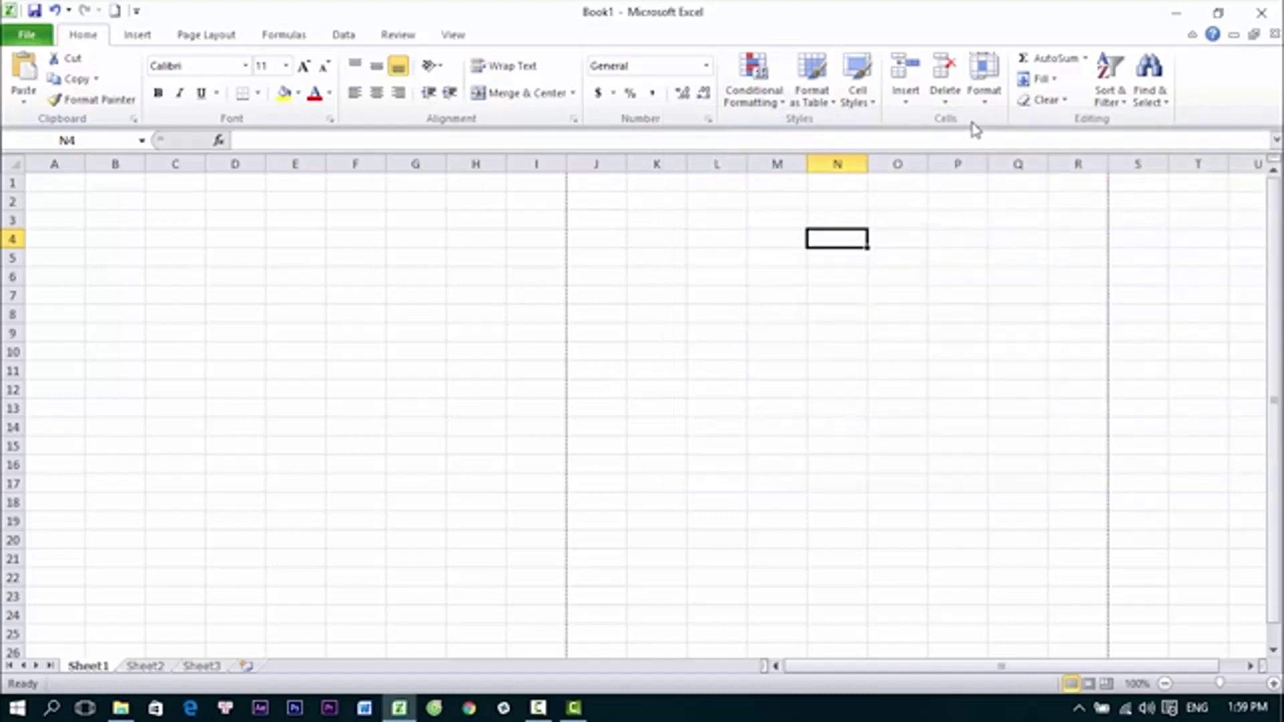
drag(535, 239, 716, 314)
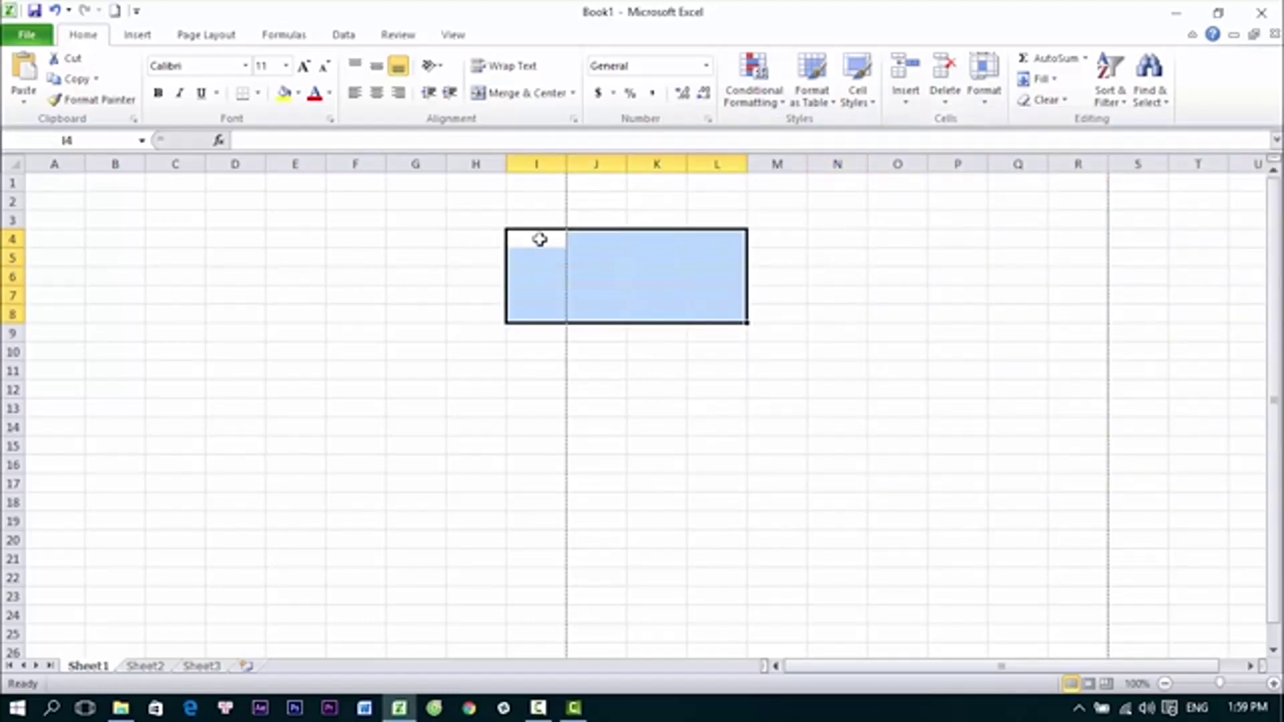
drag(539, 238, 716, 298)
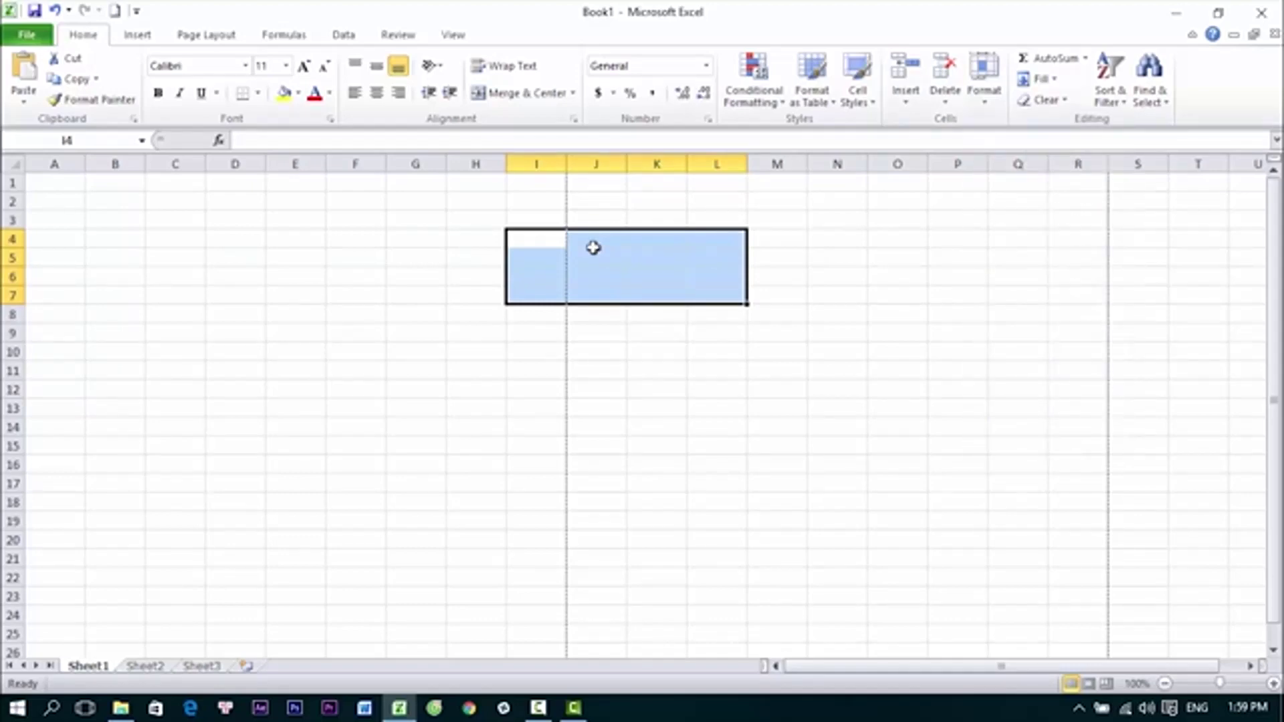
key(shift+BackSpace)
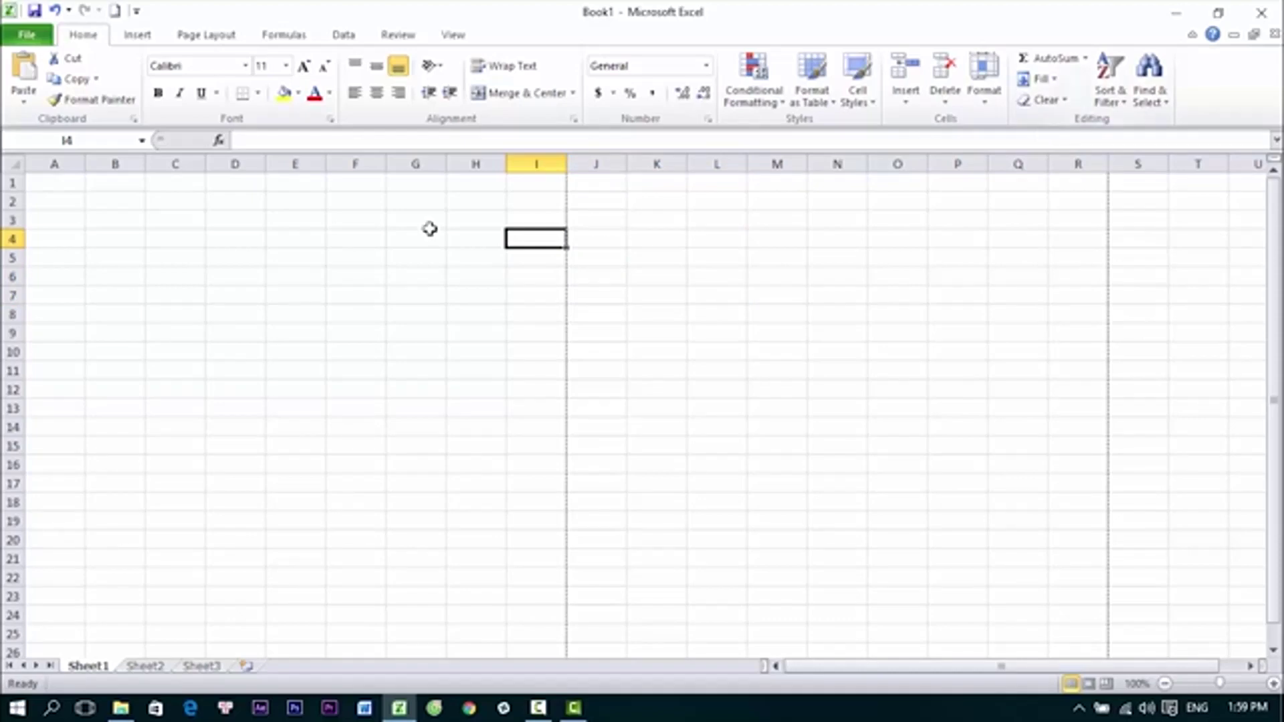
Browse SmartArt graphics from the Insert tab, cancel, and scroll the ribbon to Page Layout.
click(138, 34)
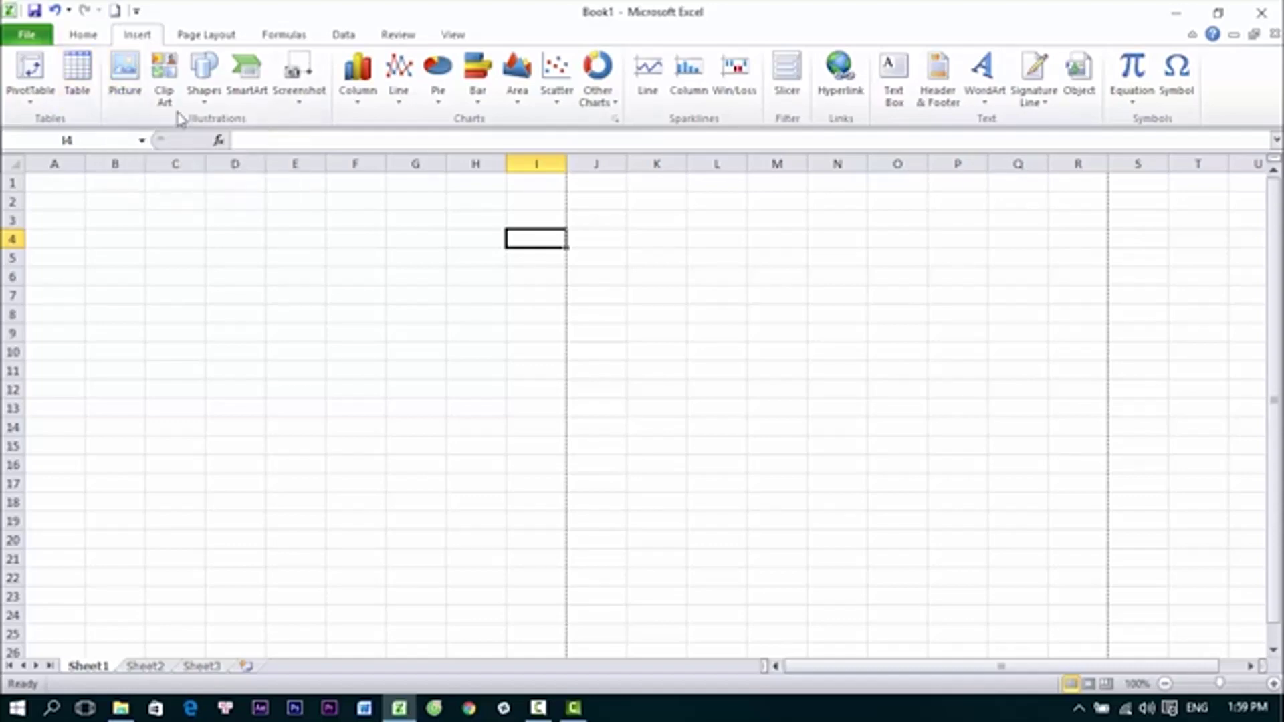
click(252, 99)
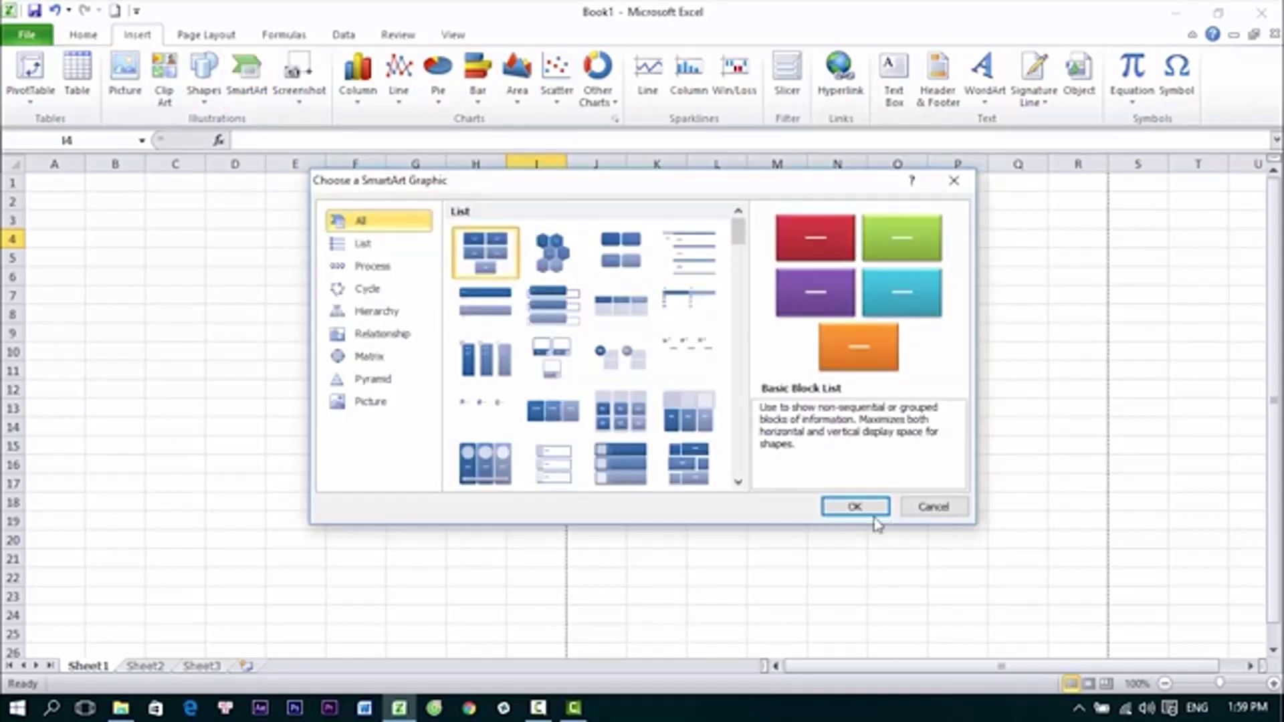
click(943, 508)
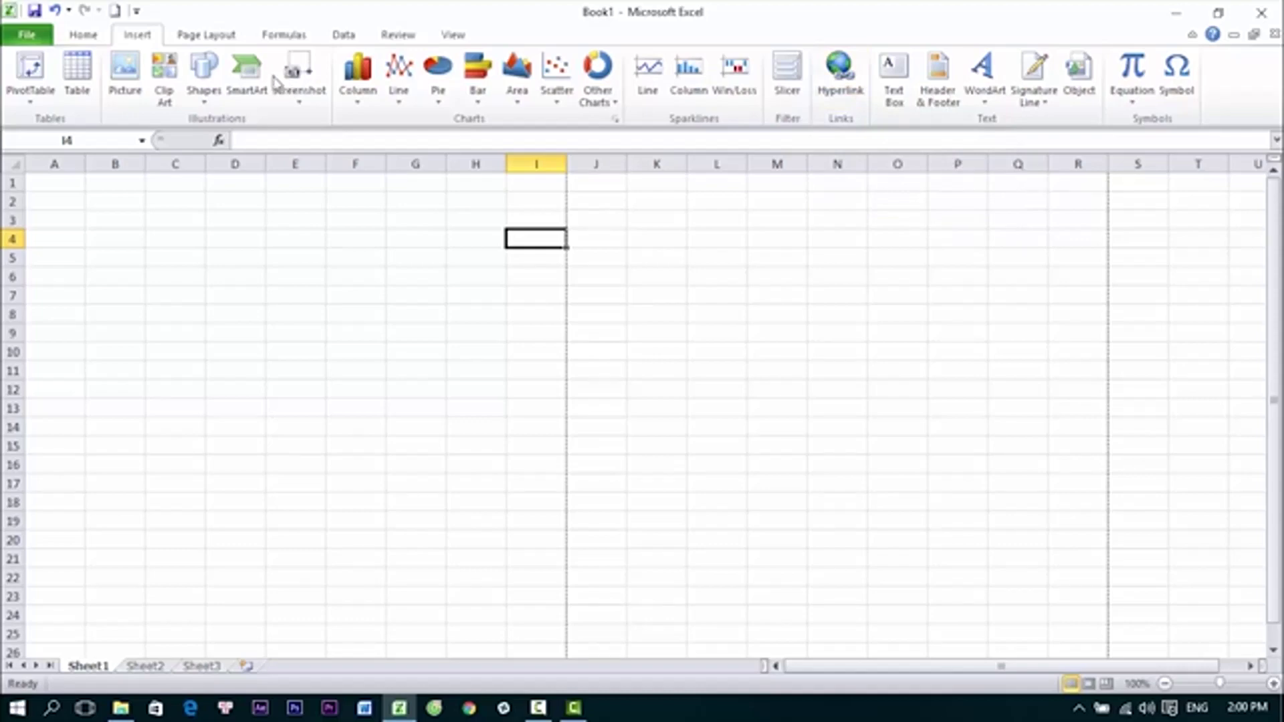
scroll(275, 80, down, 1)
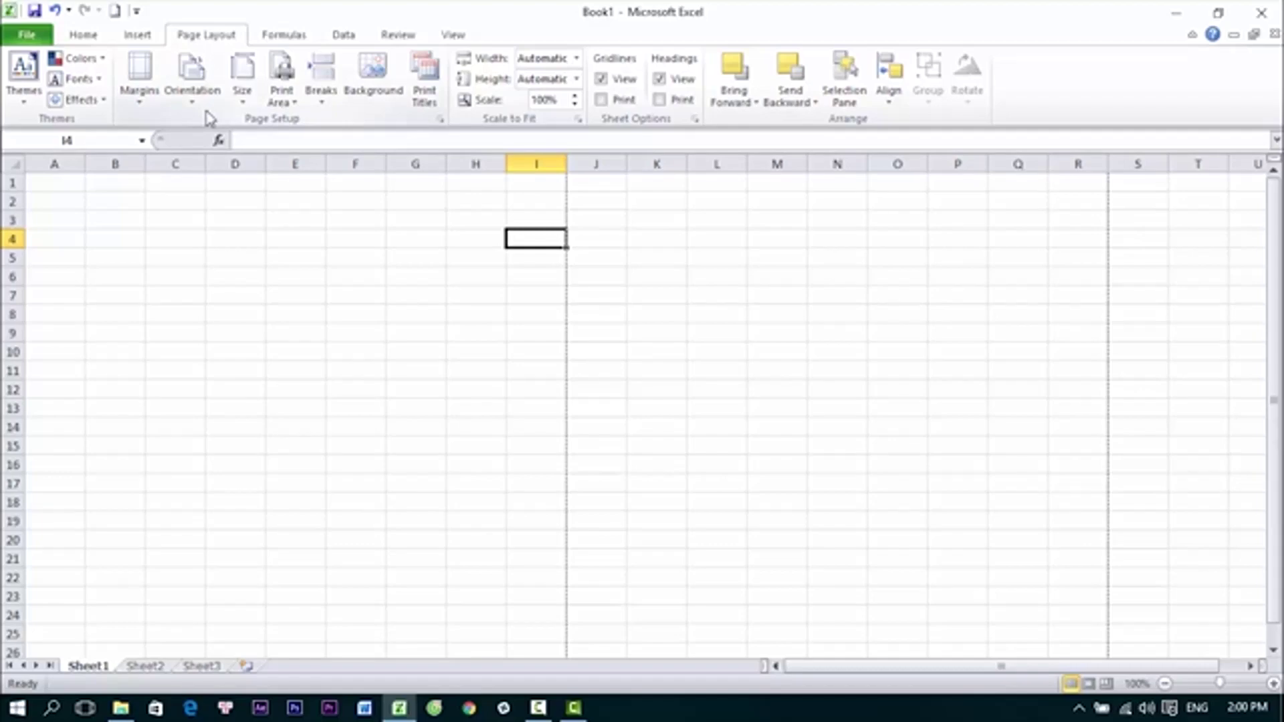
Show the Formulas, Data, Review and View ribbon tabs one after another.
click(298, 42)
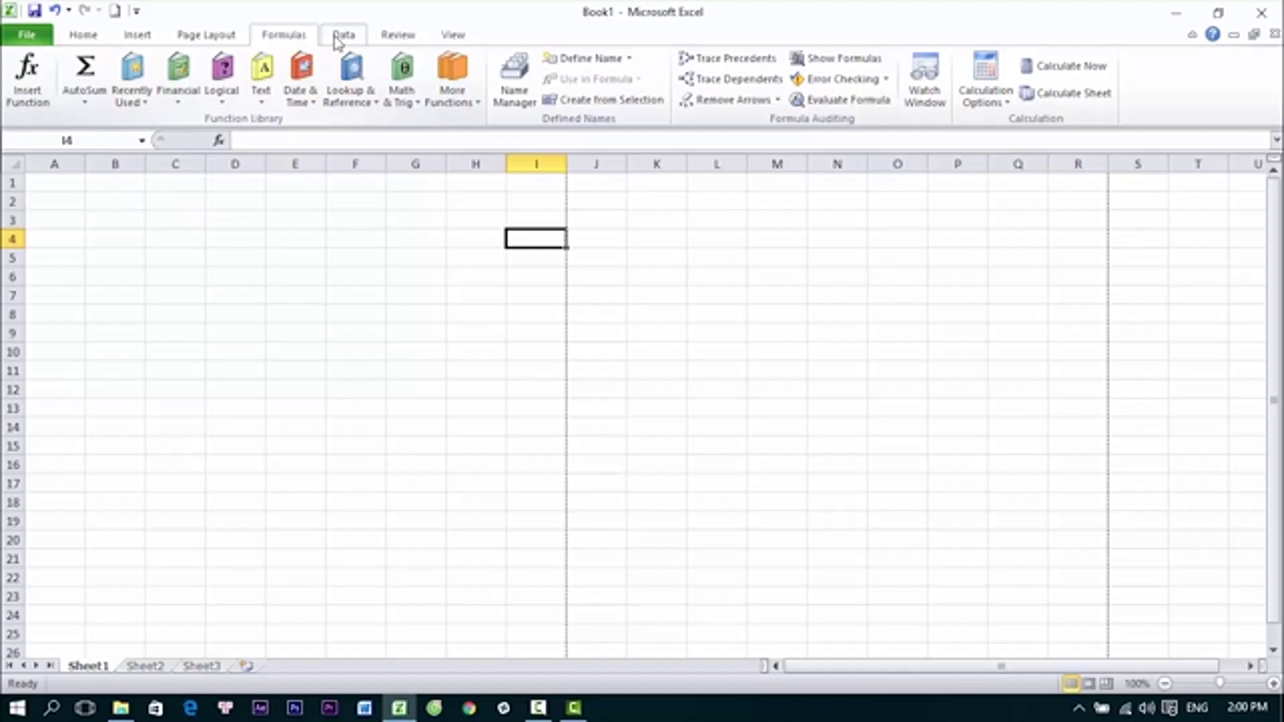
click(340, 37)
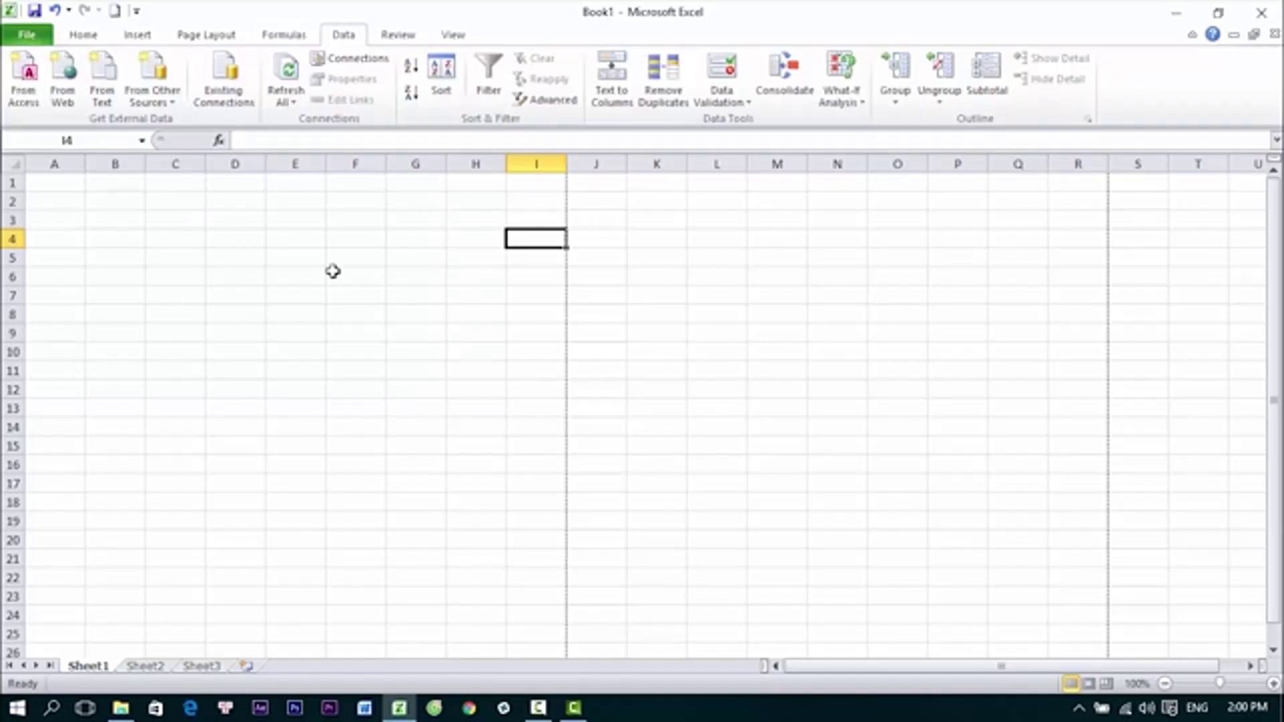
click(398, 36)
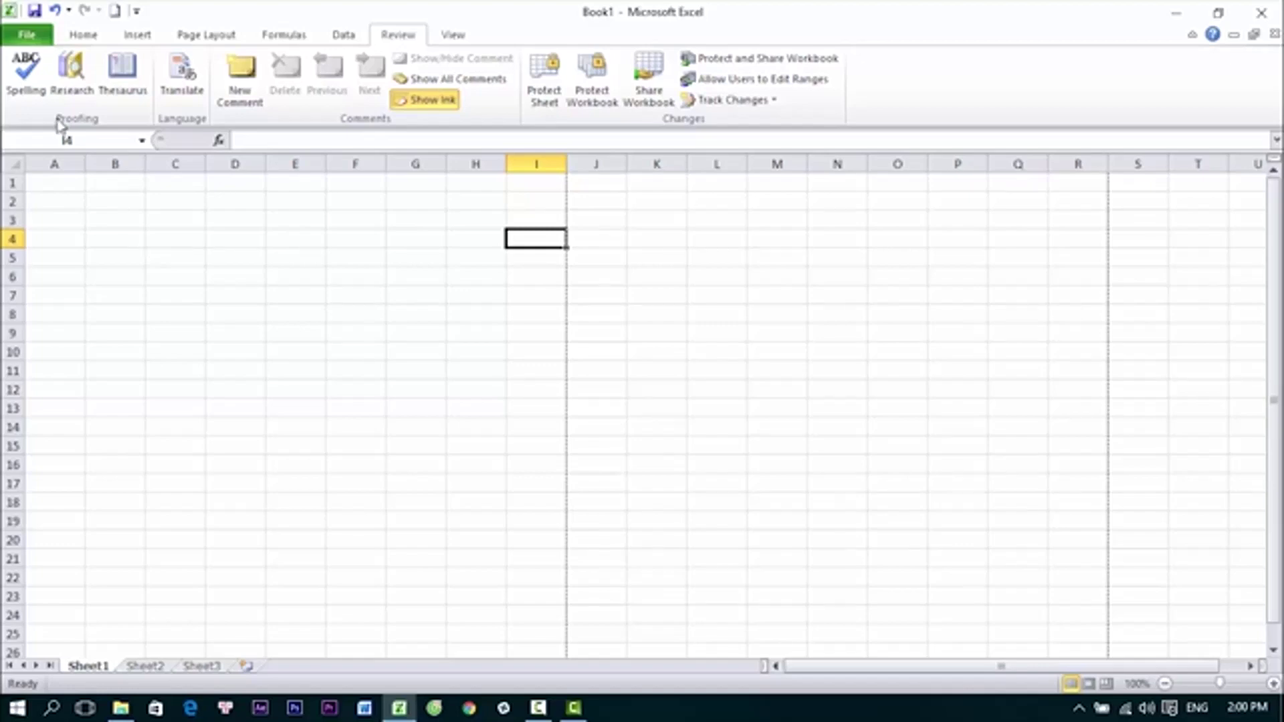
click(455, 35)
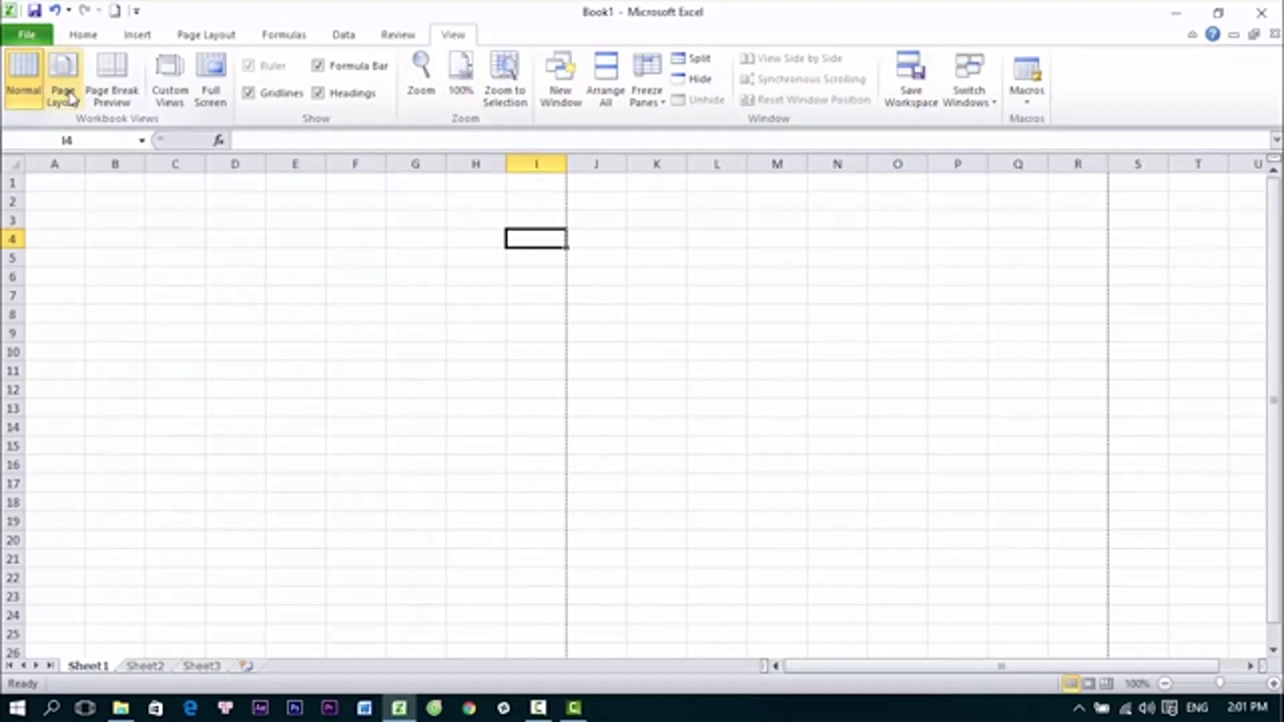
Switch Sheet1 to Page Layout view, back to Normal view, then show the Home tab.
click(72, 99)
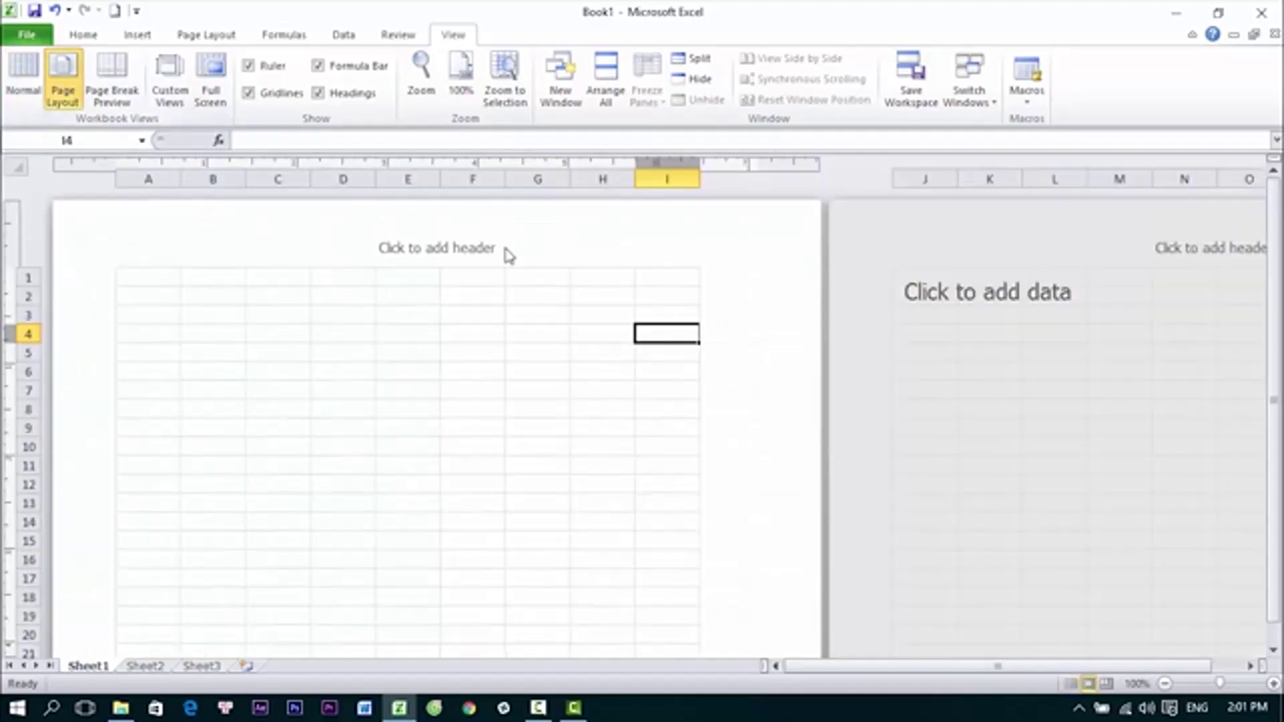
click(10, 70)
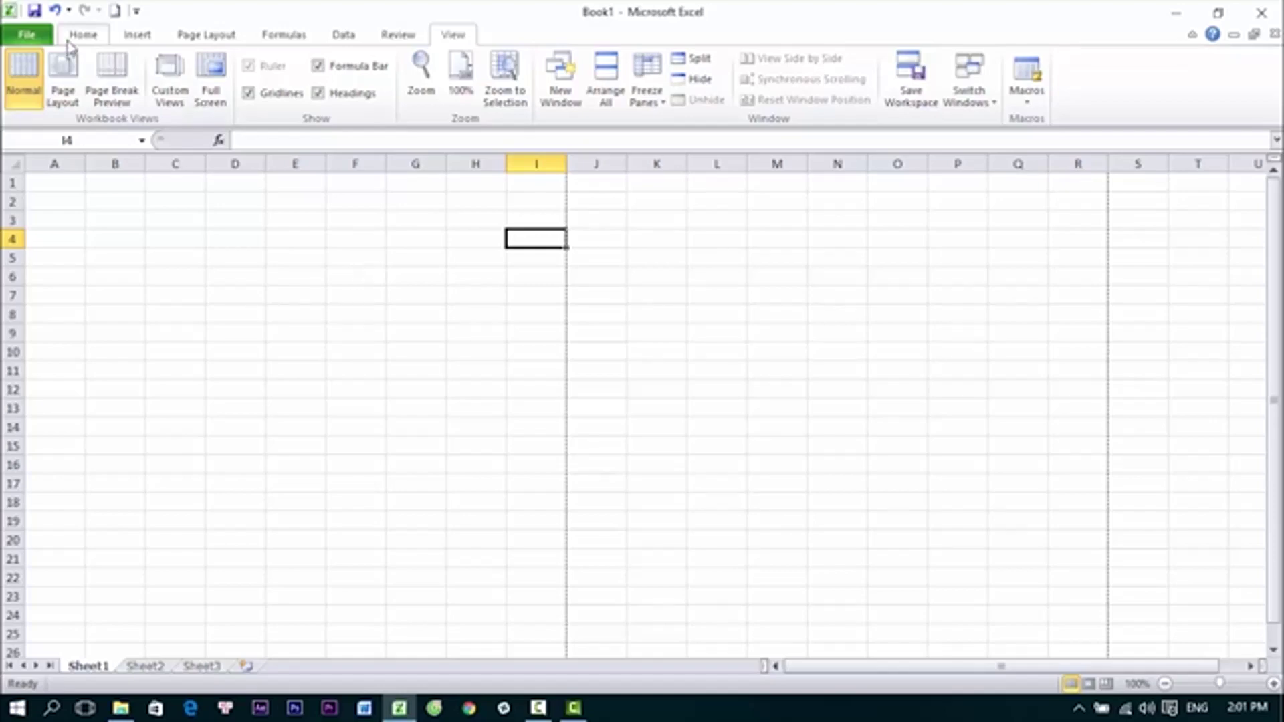
click(75, 40)
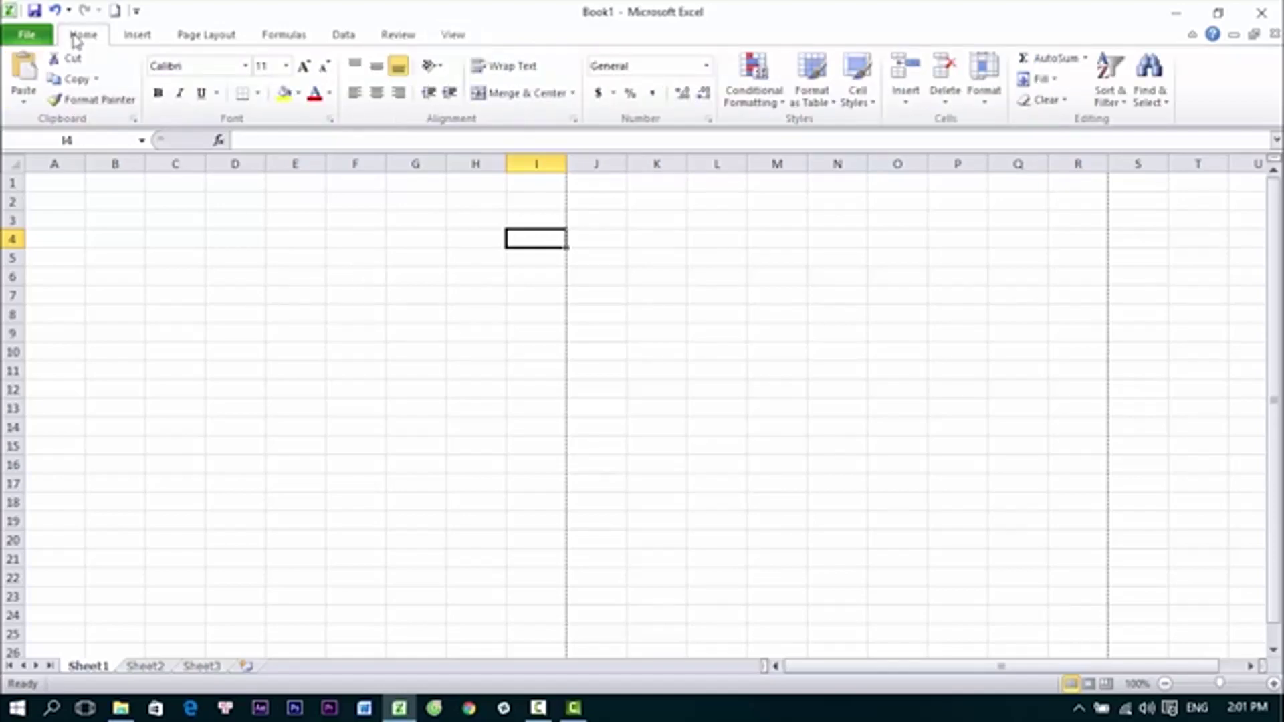